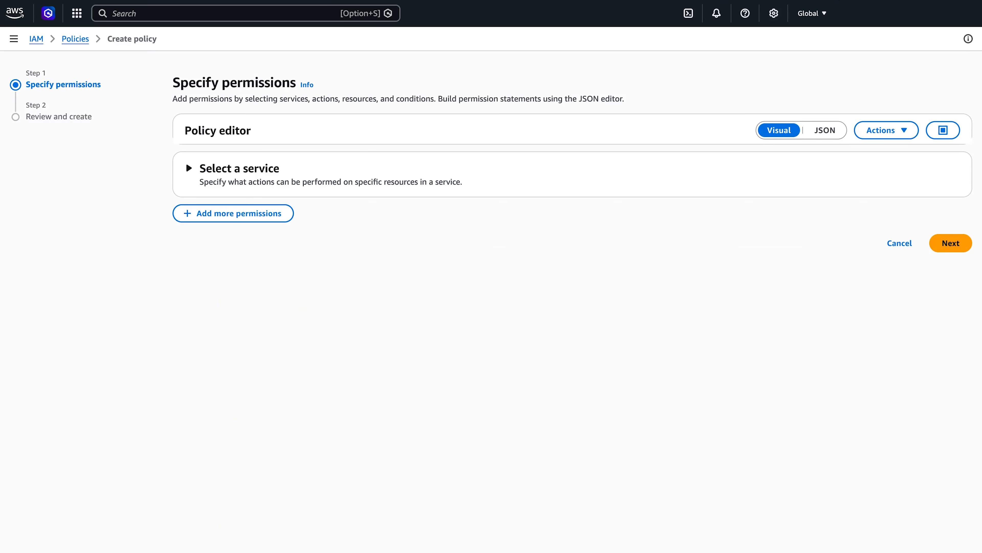
# - Replace the new IAM policy's default JSON with the copied ThousandEyes permissions policy
pyautogui.click(186, 162)
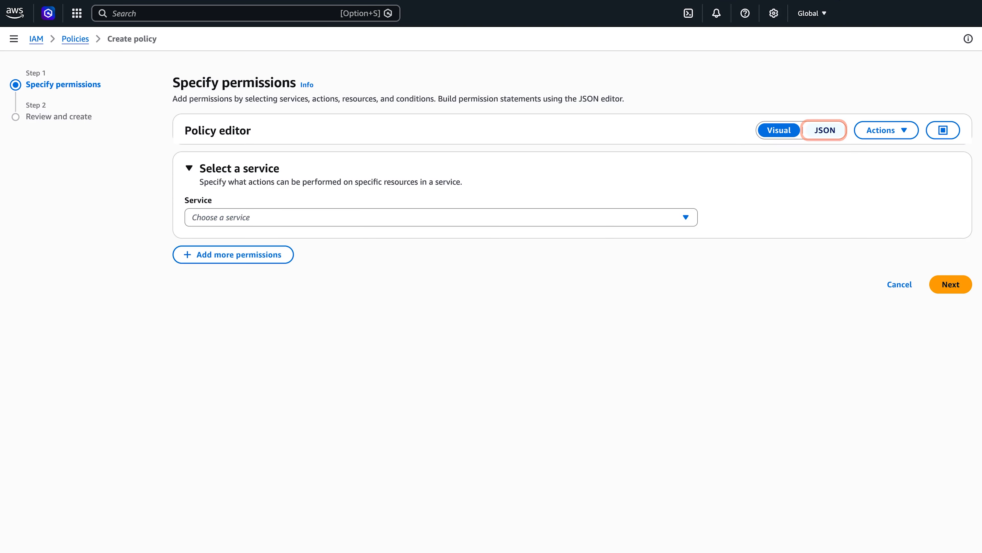
pyautogui.click(824, 130)
pyautogui.click(213, 259)
pyautogui.press('super+a')
pyautogui.press('super+v')
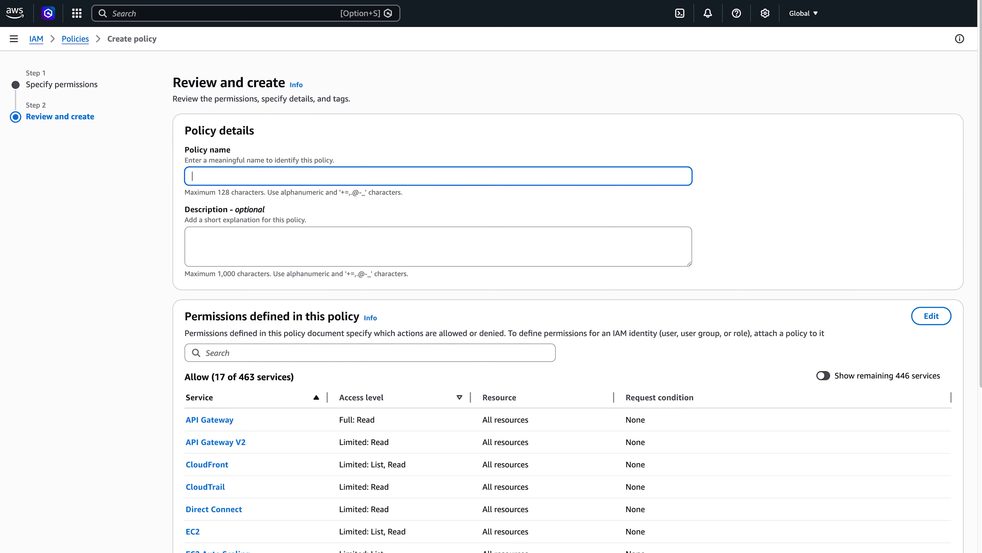
# - Name the policy inventory-monitoring and create it
pyautogui.write('inventory-monitoring')
pyautogui.scroll(-10, 491, 271)
pyautogui.click(926, 535)
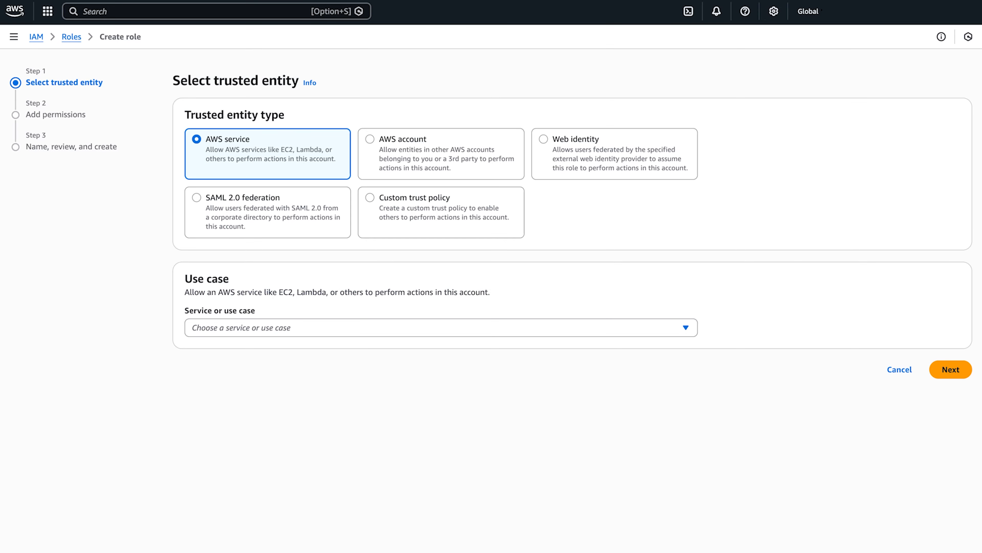
# - Set the new role's trusted entity to Custom trust policy, replace its JSON with the copied ThousandEyes trust policy, and continue to permissions
pyautogui.click(441, 212)
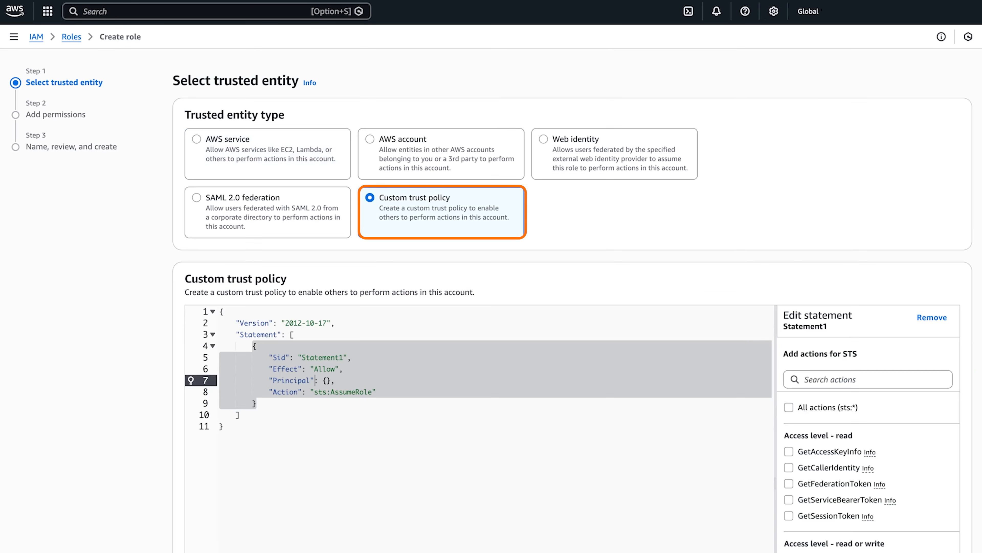
pyautogui.hotkey('ctrl', 'a')
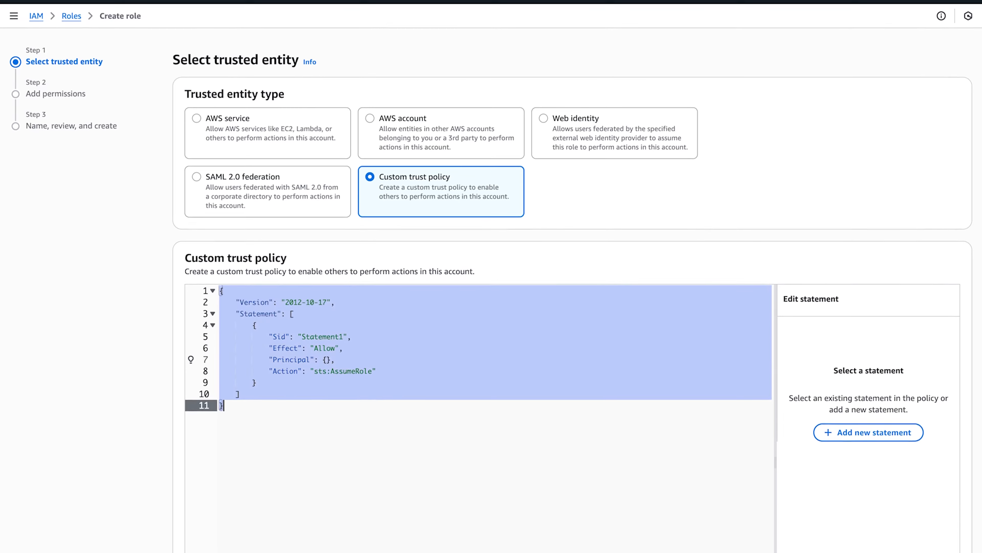
pyautogui.hotkey('ctrl', 'v')
pyautogui.scroll(-5, 491, 348)
pyautogui.click(951, 501)
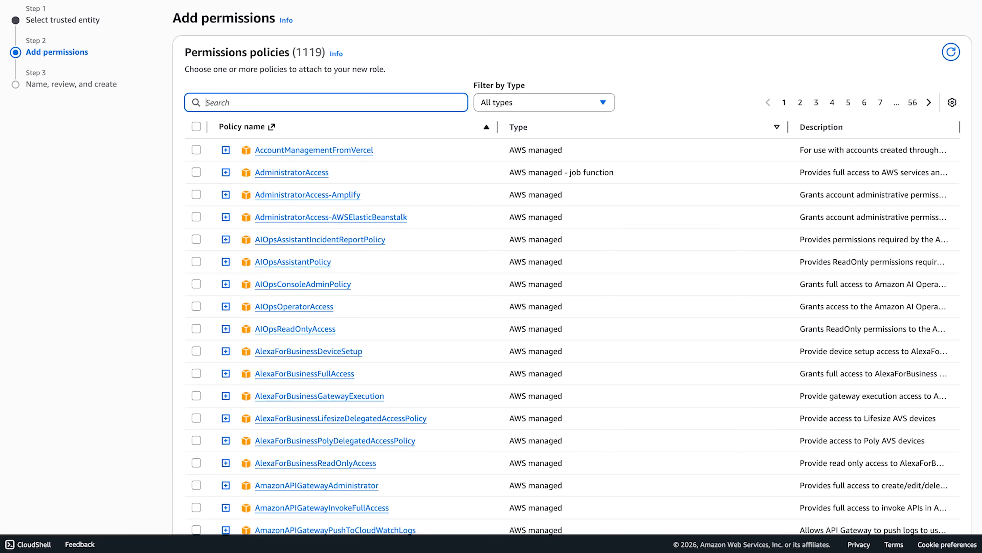
# - Find the inventory-monitoring policy, attach it to the new role, and continue to the review
pyautogui.write('inven')
pyautogui.click(196, 150)
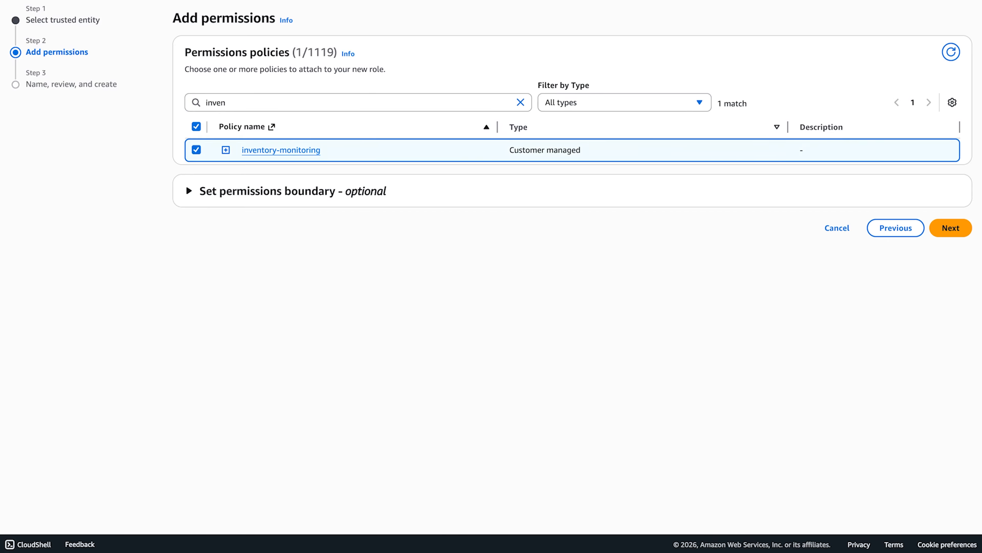
pyautogui.click(951, 228)
# - Name the role inventory-monitoring and create it
pyautogui.click(440, 102)
pyautogui.write('inventory-monitoring')
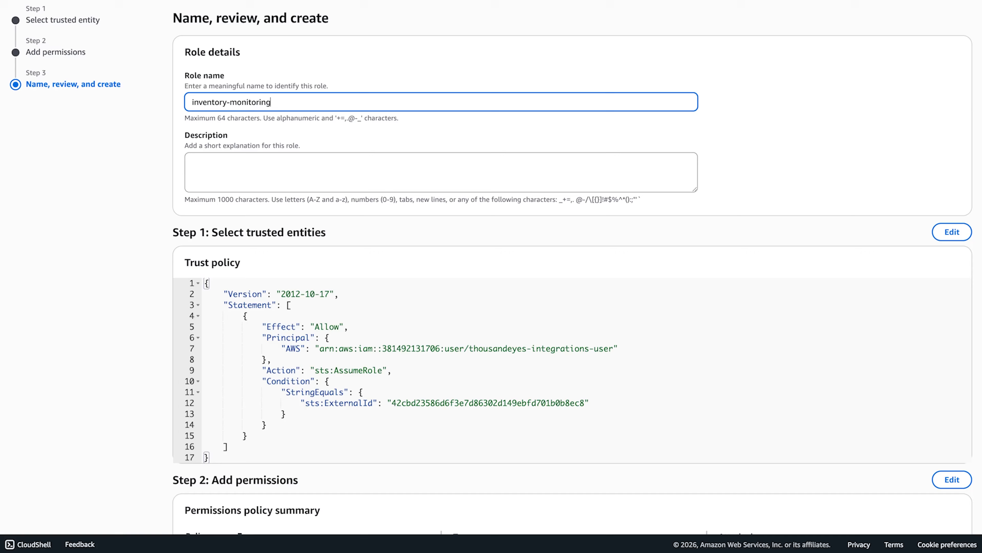
pyautogui.scroll(-5, 491, 310)
pyautogui.click(939, 498)
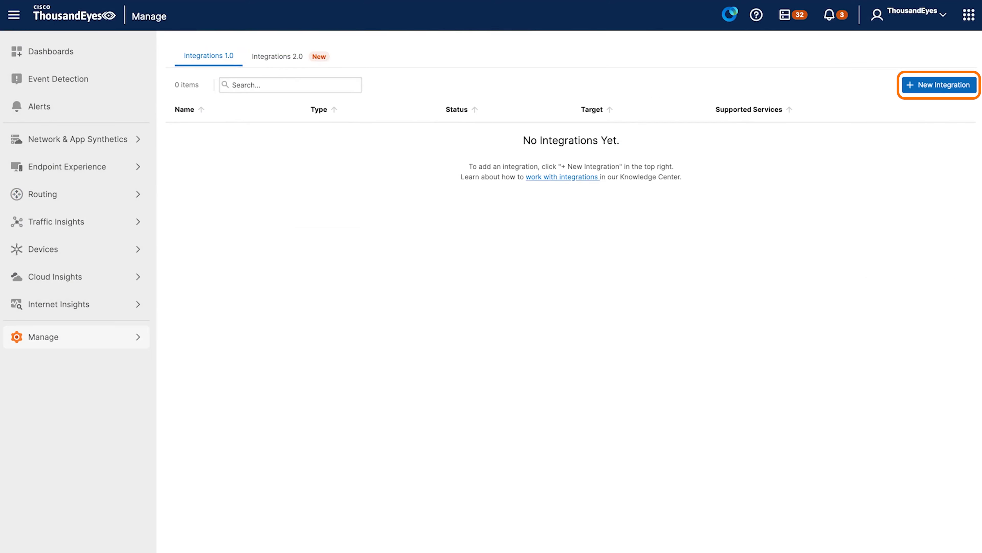
# - In ThousandEyes, add an Amazon Web Services integration named AWS Inventory Monitoring with Inventory Monitoring as its supported service
pyautogui.click(939, 85)
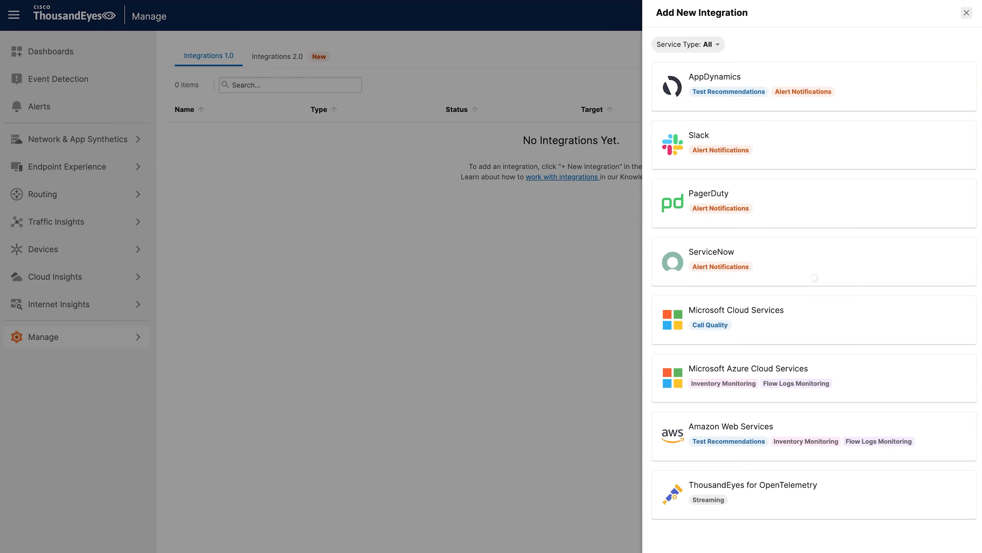
pyautogui.click(814, 435)
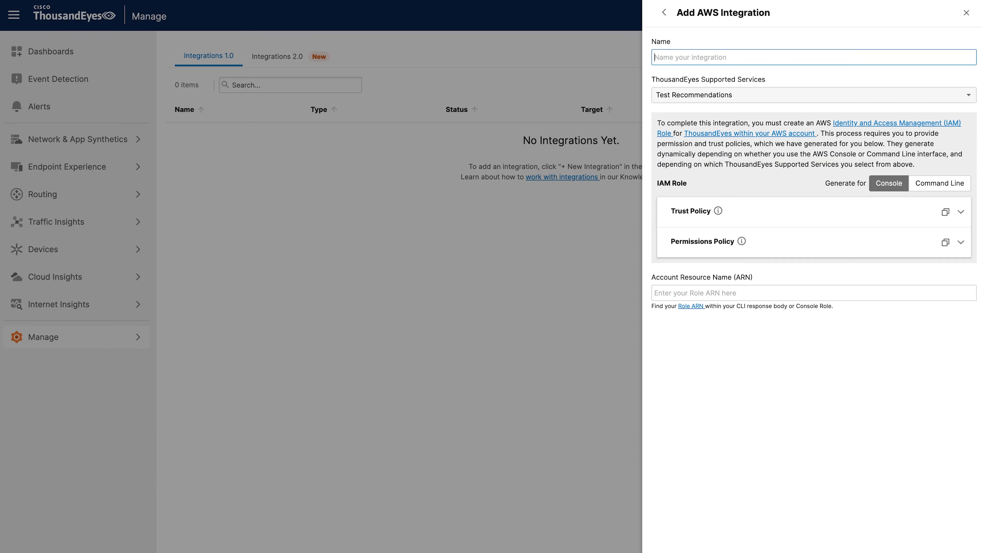
pyautogui.click(814, 95)
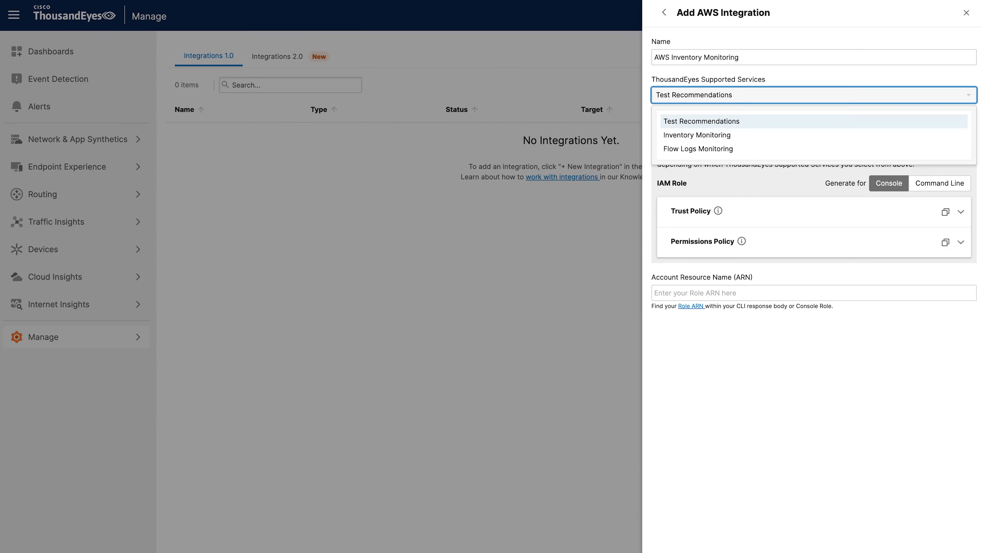
pyautogui.click(814, 135)
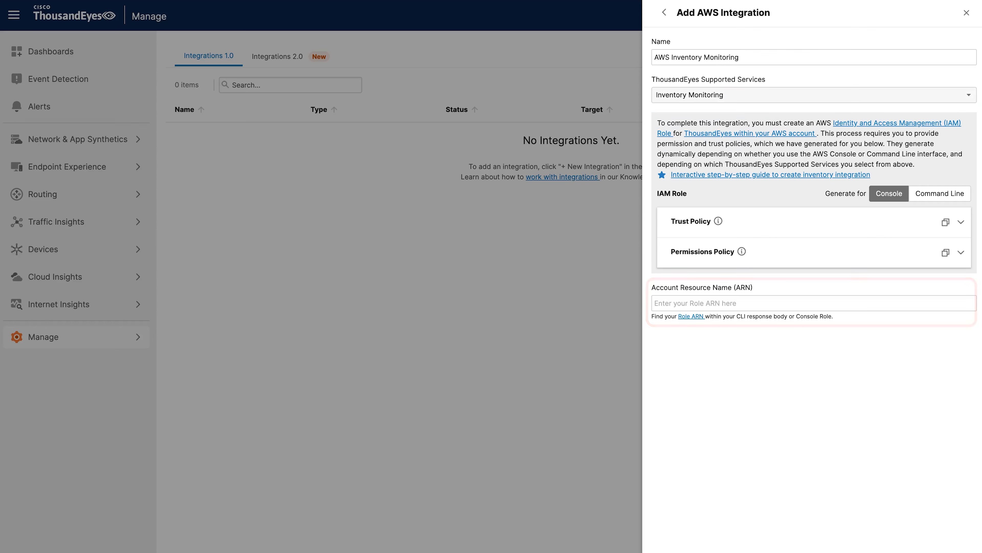
# - Enter the inventory-monitoring role's ARN in the AWS integration and save it
pyautogui.click(814, 302)
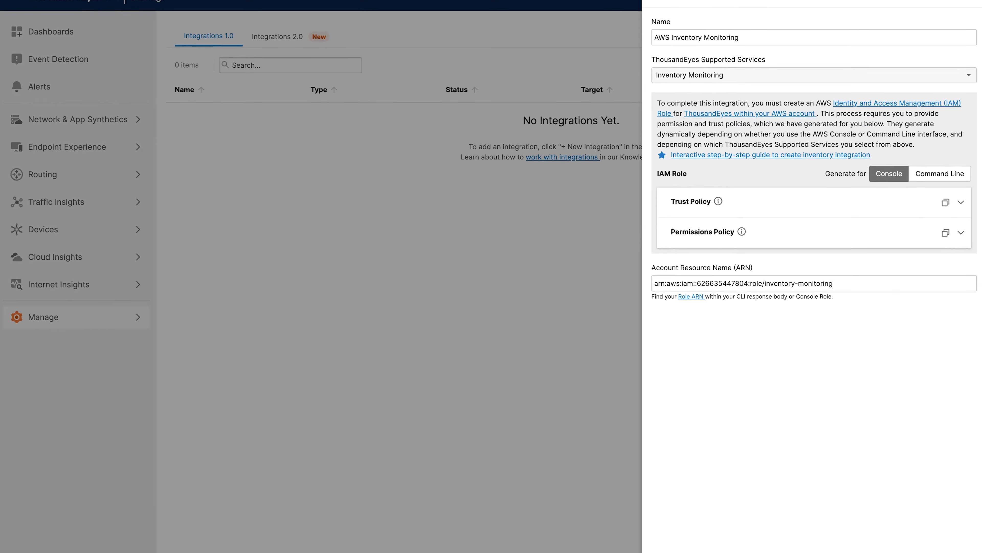
pyautogui.click(924, 541)
pyautogui.click(958, 542)
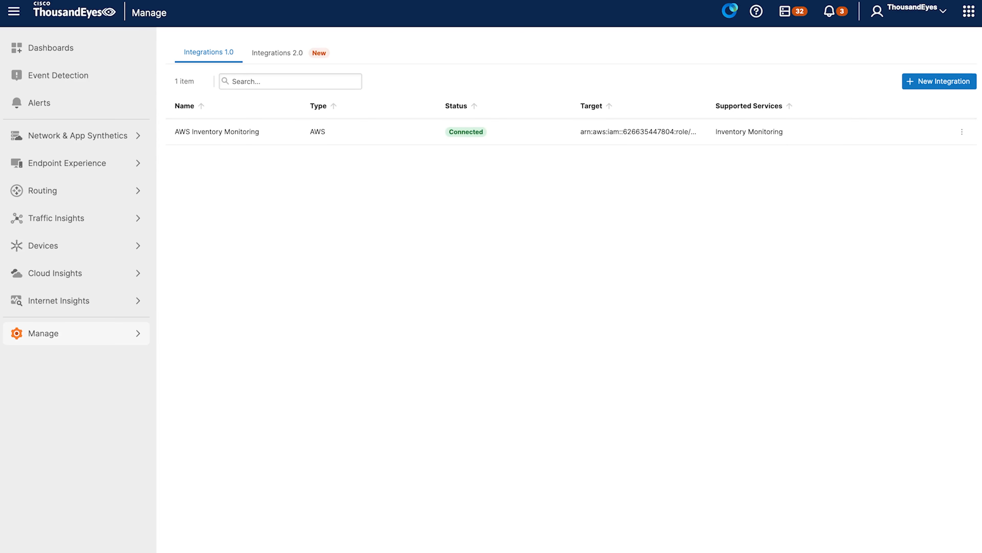
# - Open the Cloud Insights inventory and review the discovered AWS resources
pyautogui.click(76, 273)
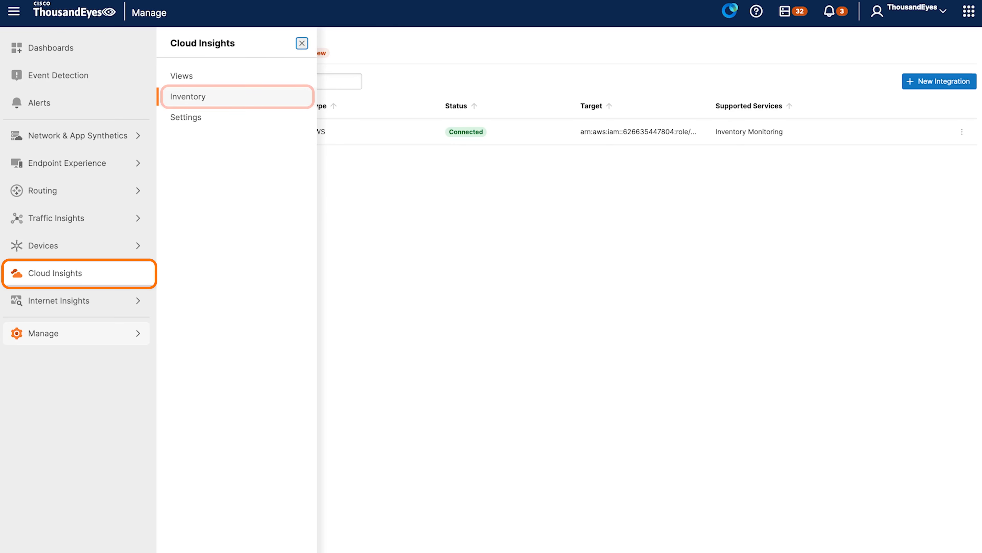
pyautogui.click(194, 97)
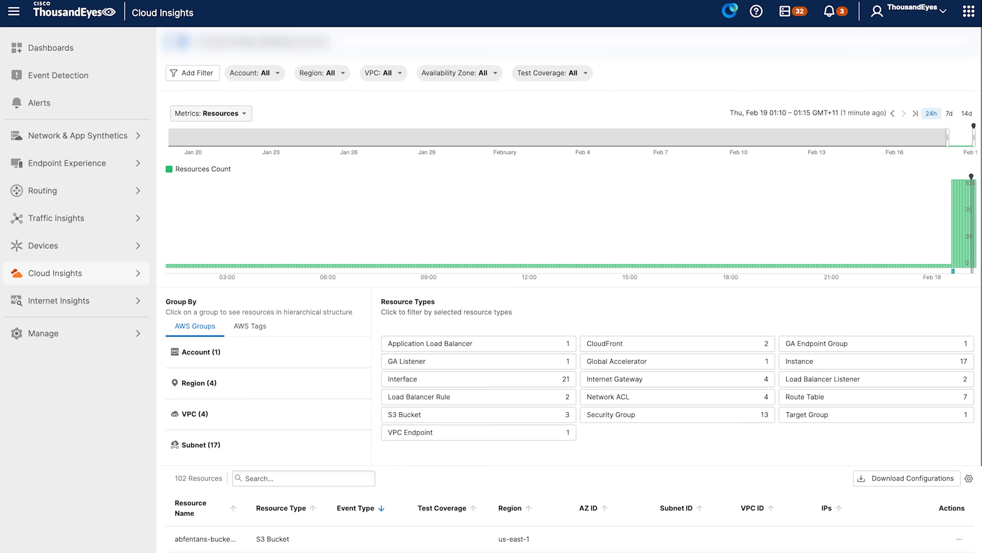
pyautogui.scroll(-1, 569, 286)
pyautogui.scroll(-3, 569, 287)
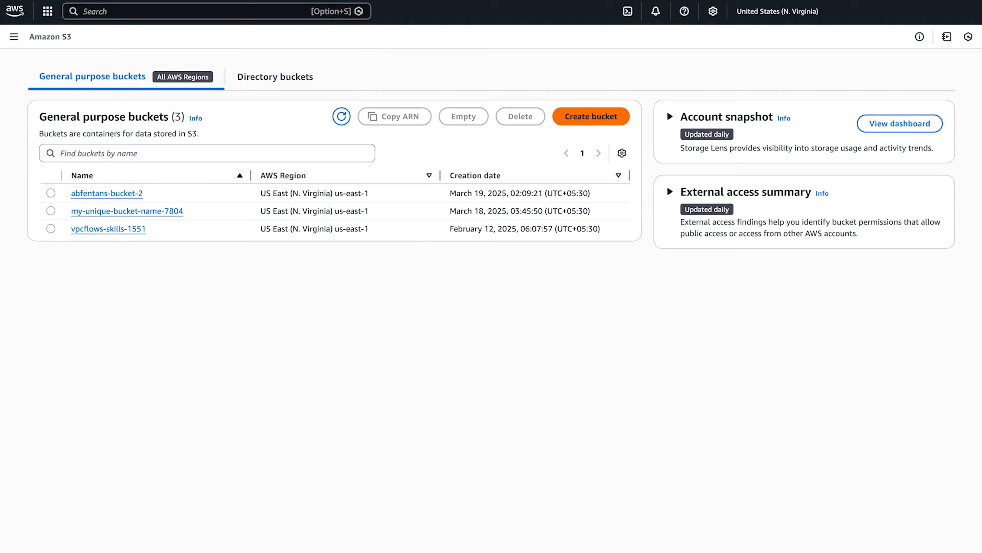
# - In the AWS S3 console, create a general purpose bucket named te-flow-log with the default settings
pyautogui.click(591, 117)
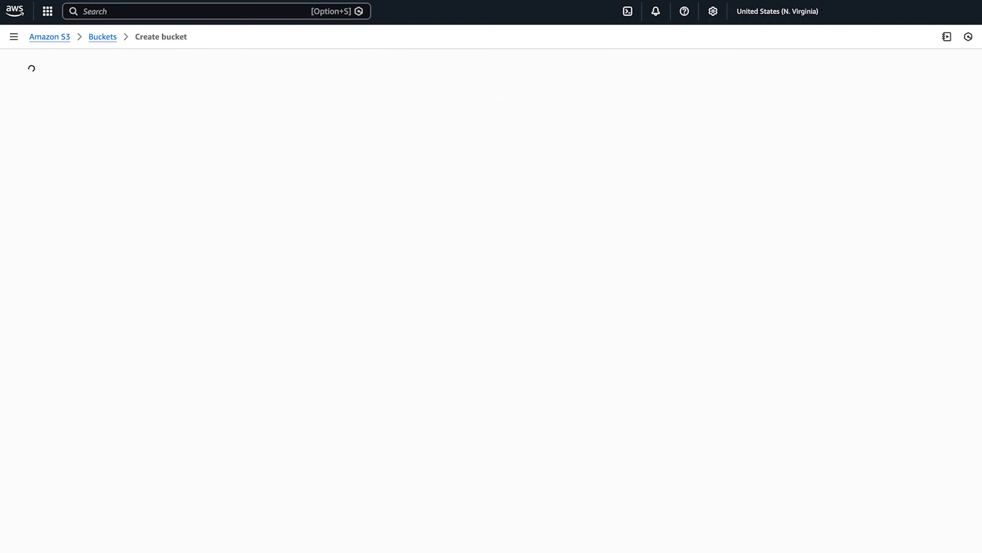
pyautogui.click(334, 252)
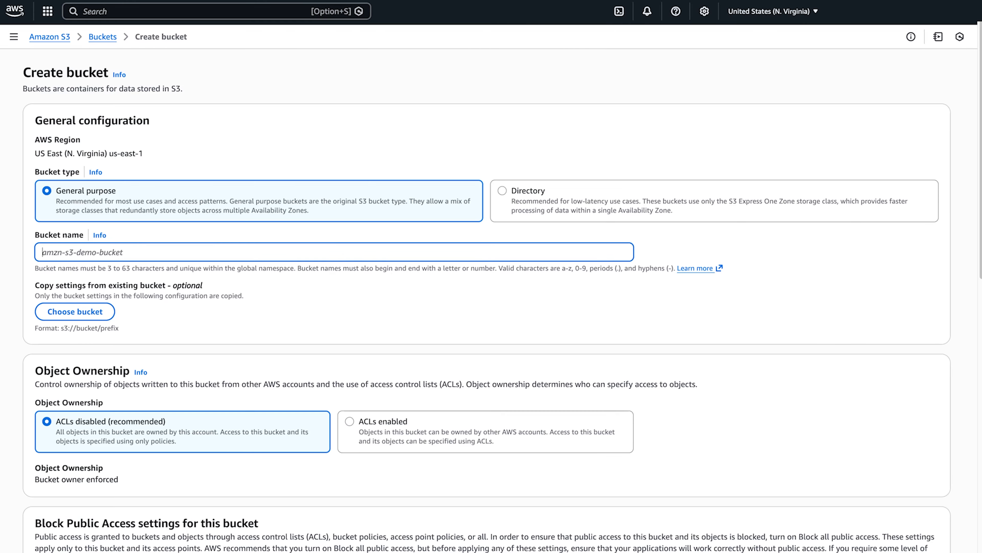
pyautogui.write('te-flow-log')
pyautogui.scroll(-15, 487, 294)
pyautogui.scroll(-2, 486, 286)
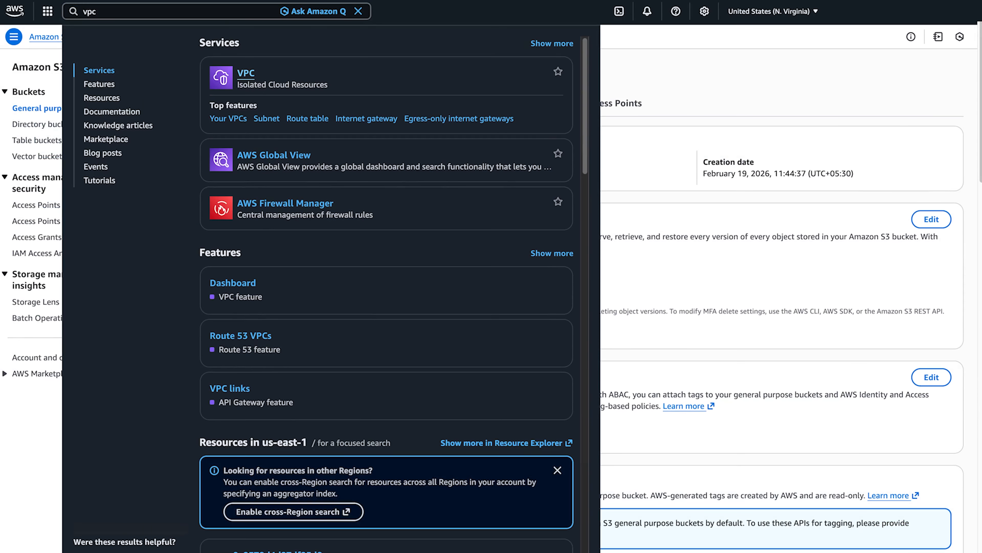
# - Go to the VPC service, open web-servers-vpc, and start creating a flow log for it
pyautogui.press('Return')
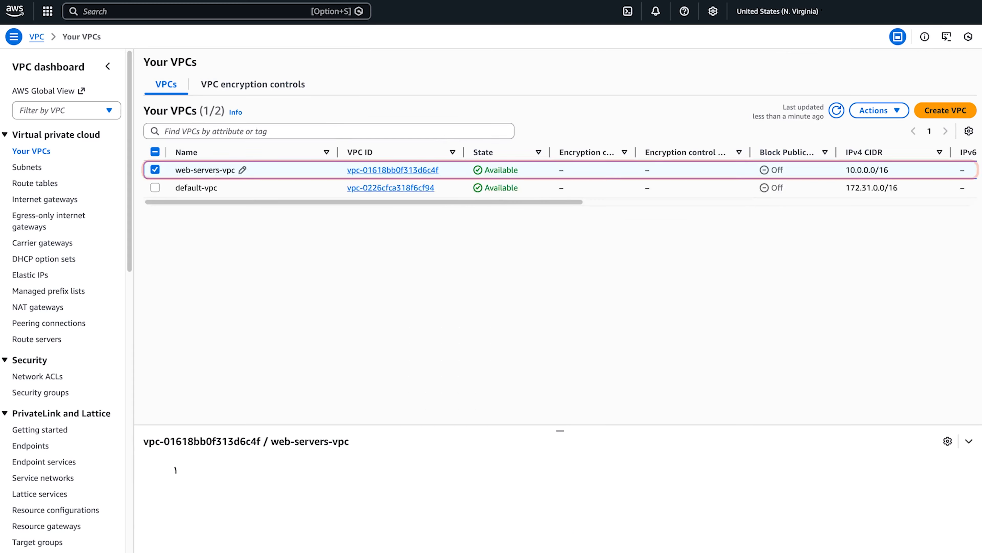
pyautogui.click(390, 169)
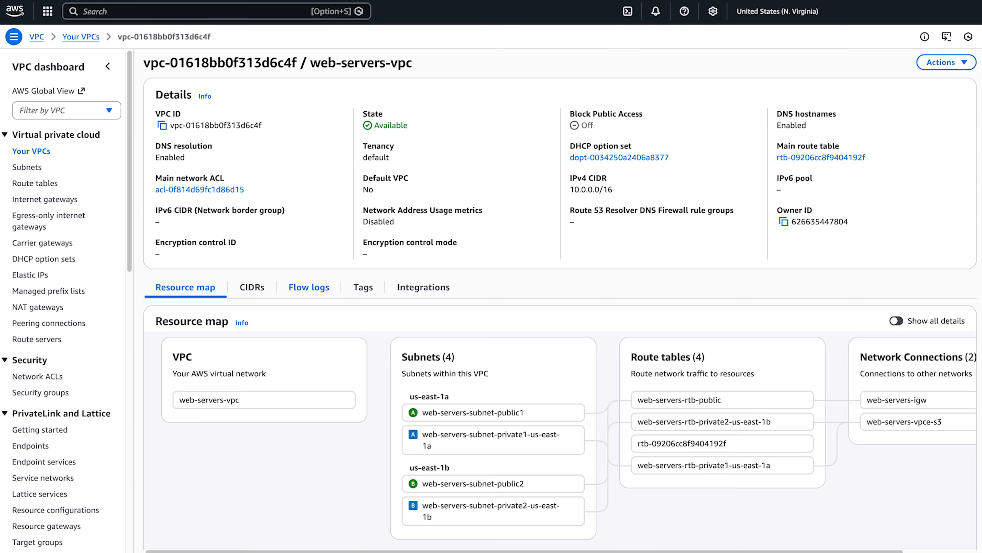
pyautogui.click(308, 287)
pyautogui.click(925, 321)
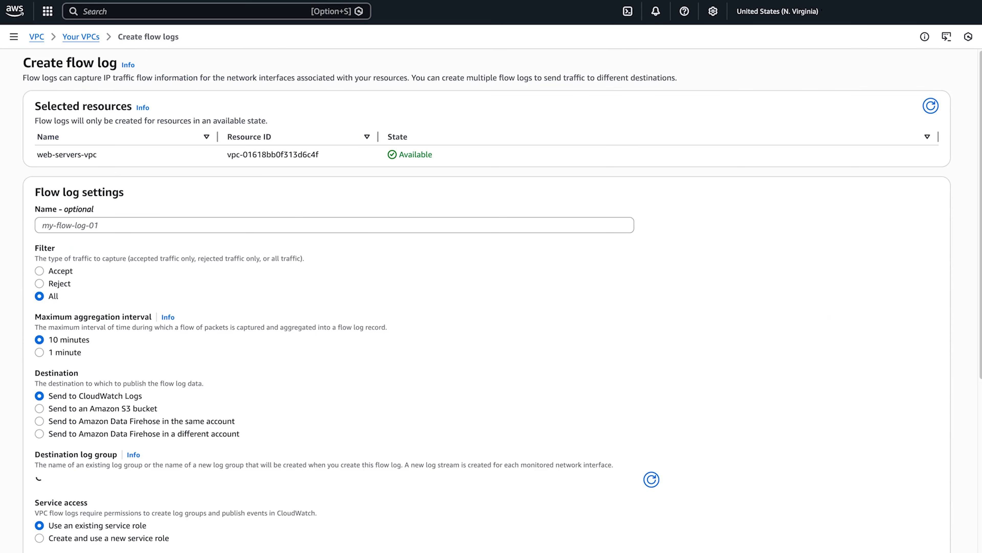
# - Name the flow log te-vpc-flow-log and send it to the Amazon S3 bucket with ARN arn:aws:s3:::te-flow-log
pyautogui.click(70, 225)
pyautogui.write('te-vpc-flow-log')
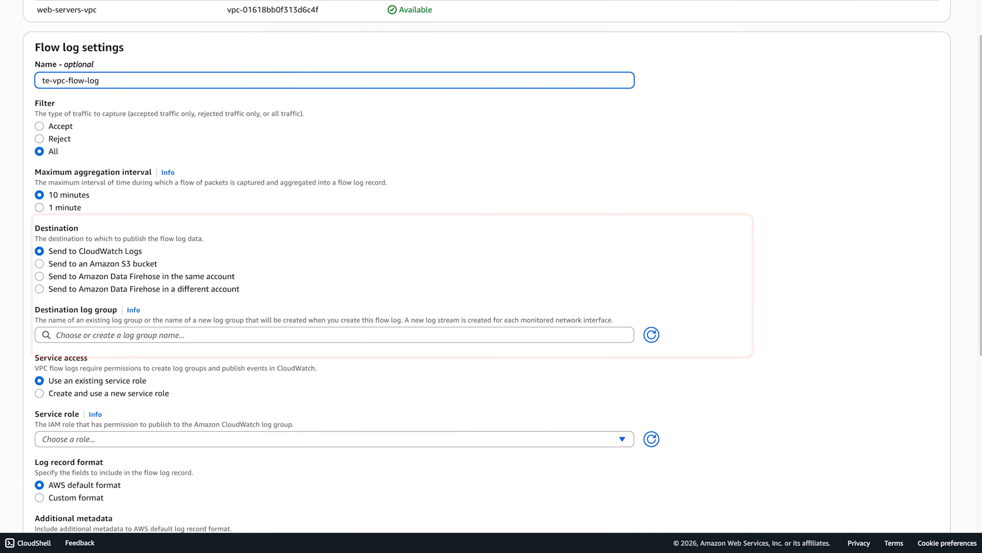
pyautogui.click(39, 263)
pyautogui.click(334, 335)
pyautogui.write('arn:aws:s3:::te-flow-log')
# - Set the log record format to Custom format and include all V2 attributes
pyautogui.scroll(-3, 486, 267)
pyautogui.click(39, 324)
pyautogui.scroll(-1, 487, 267)
pyautogui.click(334, 333)
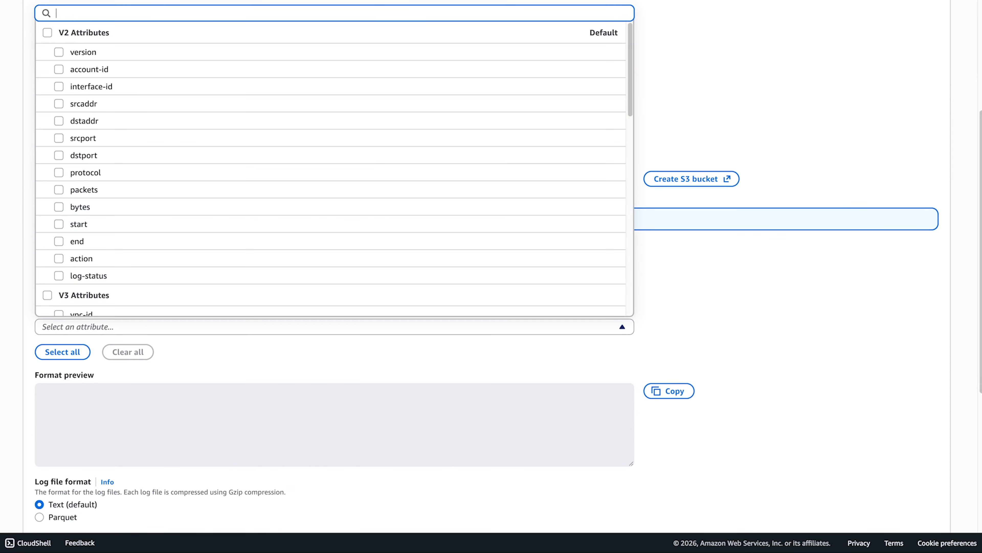
pyautogui.click(47, 32)
# - Add the tcp-flags, flow-direction and traffic-path attributes to the log format and create the flow log
pyautogui.scroll(-5, 331, 147)
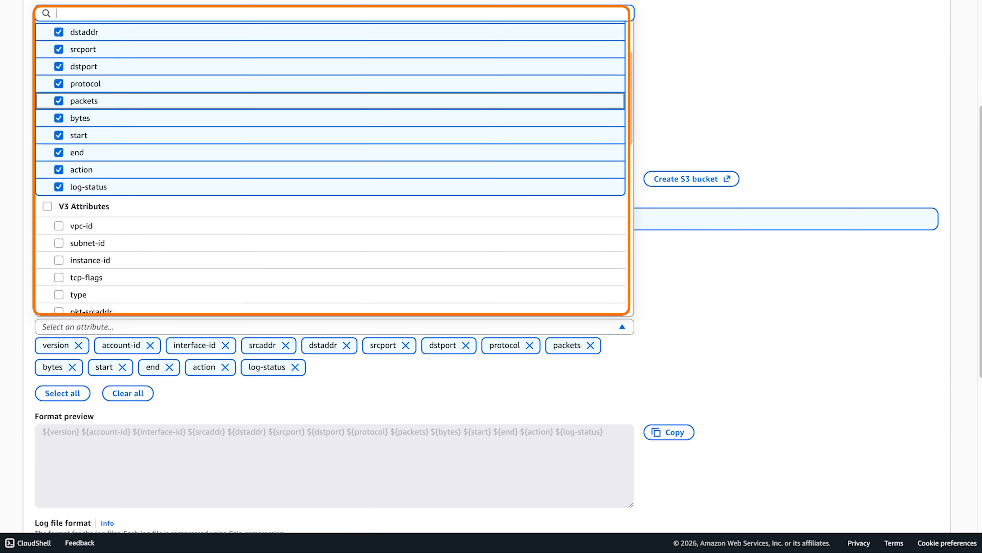
pyautogui.click(86, 166)
pyautogui.scroll(-4, 86, 167)
pyautogui.click(85, 226)
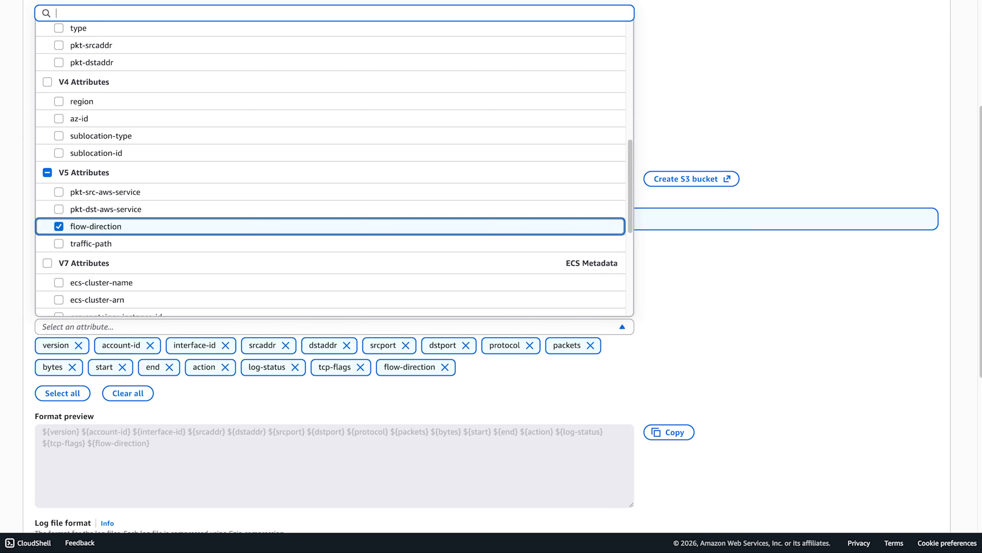
pyautogui.click(85, 243)
pyautogui.press('Escape')
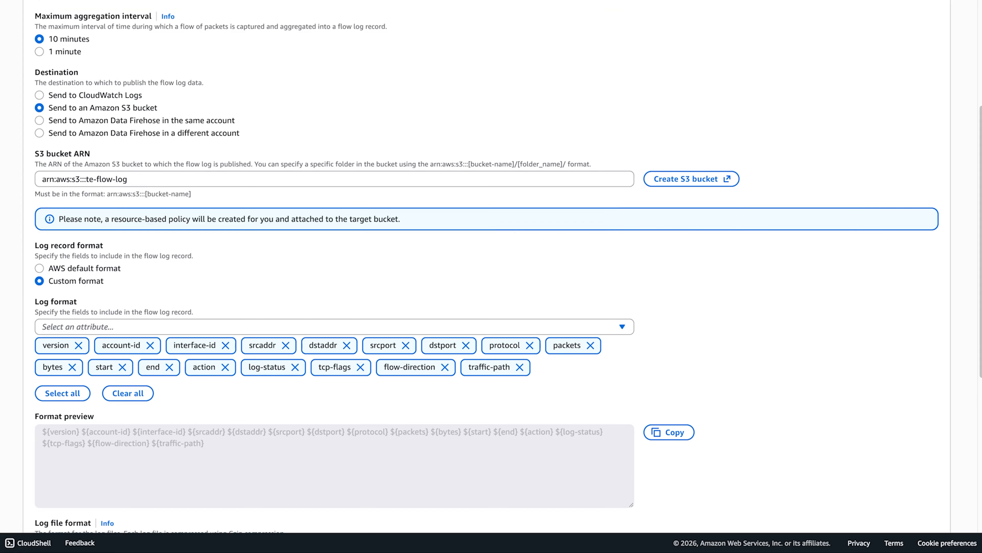
pyautogui.scroll(-5, 492, 271)
pyautogui.scroll(-3, 492, 271)
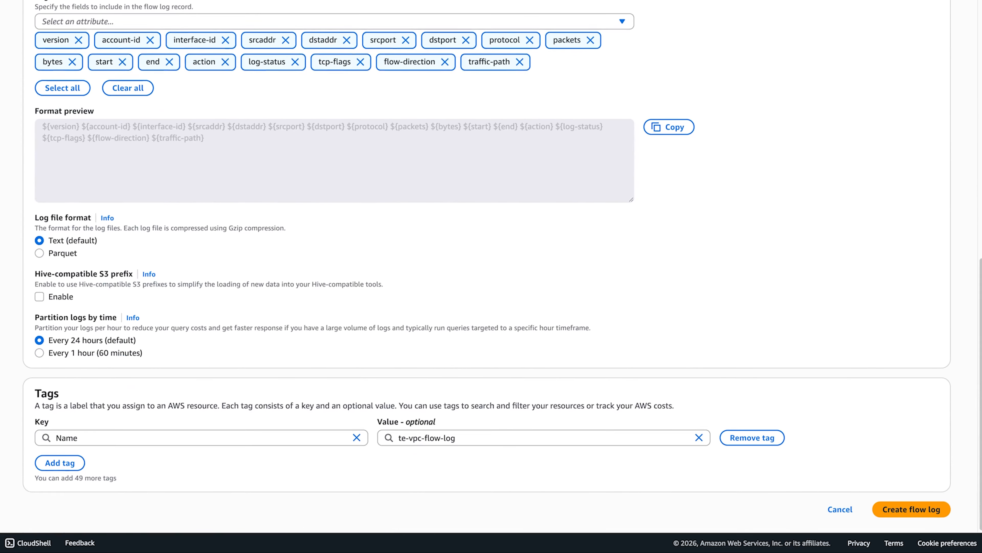
pyautogui.click(911, 510)
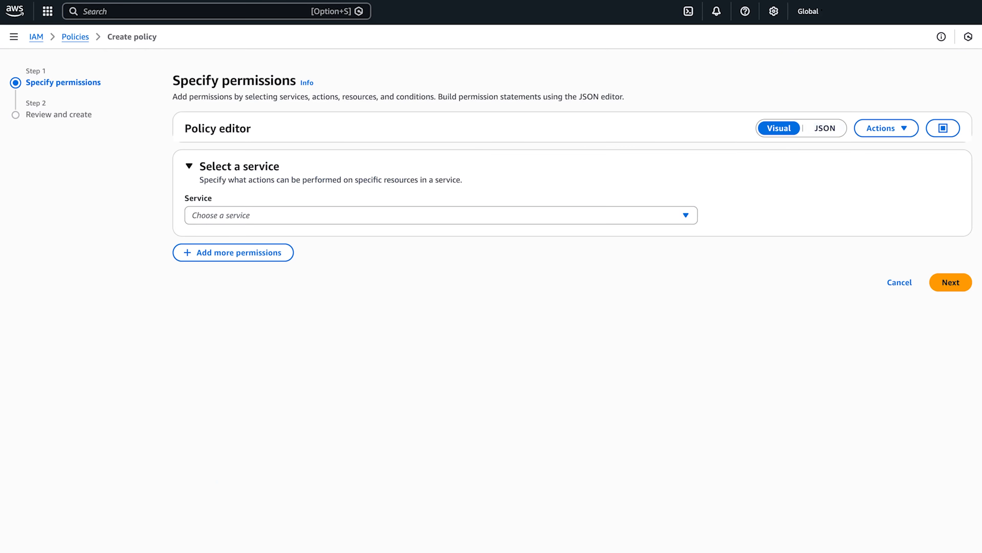
# - Define a new IAM policy in JSON, AllowTECloudInsightsS3ReadOnly, allowing s3:GetObject and s3:ListBucket on te-flow-log and its contents, and proceed to naming it
pyautogui.click(825, 128)
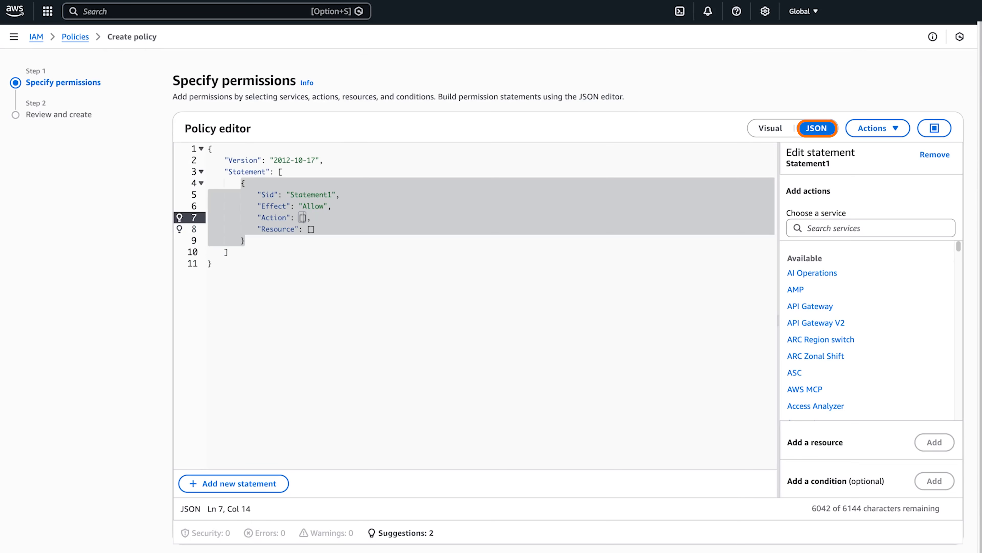
pyautogui.click(212, 264)
pyautogui.press('super+a')
pyautogui.write('{     "Version": "2012-10-17",     "Statement": [         {             "Sid": "AllowTECloudInsightsS3ReadOnly",             "Effect": "Allow",             "Action": [                 "s3:GetObject",                 "s3:ListBucket"             ],             "Resource": [               <LIST-OF-FLOW-LOG-S3-ARNS>             ]         }     ] }')
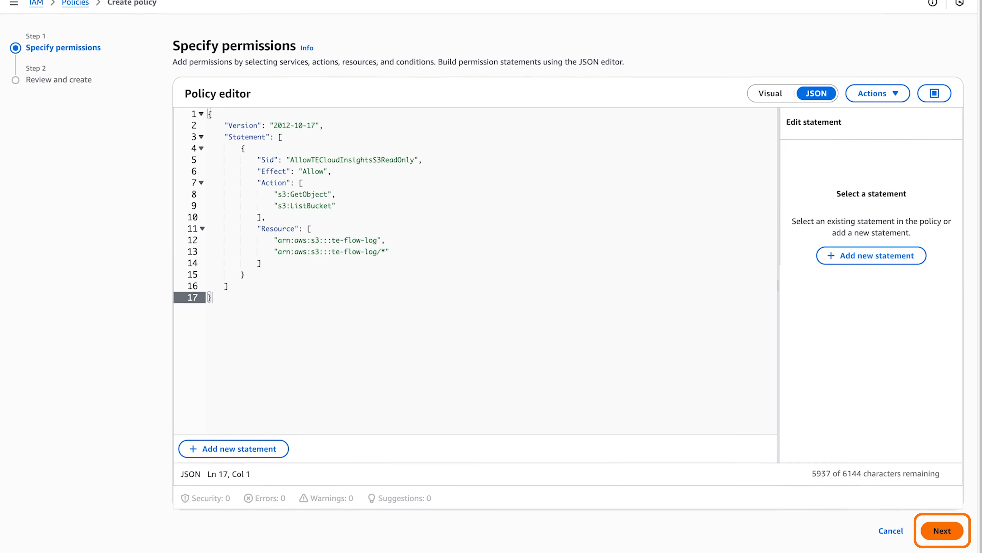
pyautogui.click(942, 530)
pyautogui.click(438, 140)
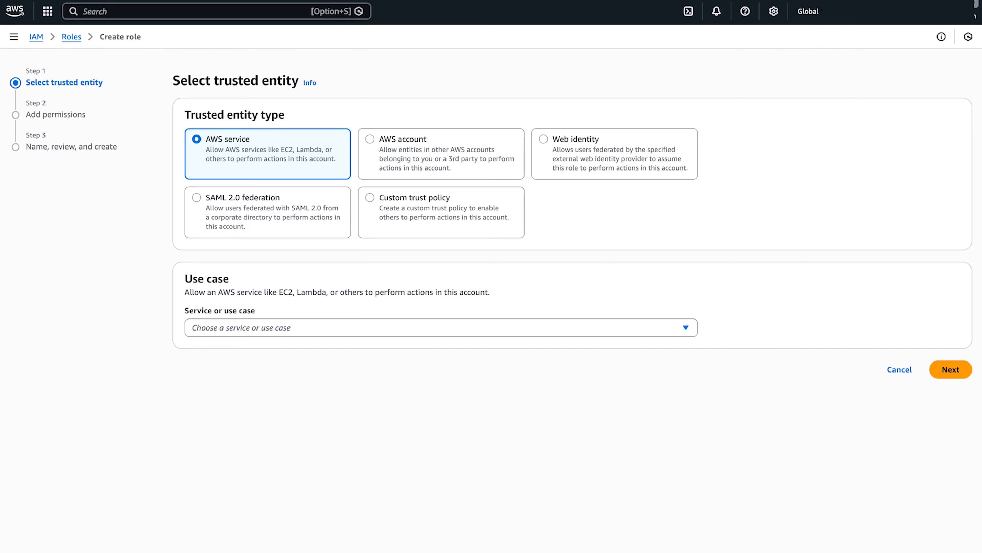
# - Give the new IAM role a custom trust policy letting the ThousandEyes integrations user assume it with the external ID, and proceed to permissions
pyautogui.click(414, 198)
pyautogui.click(345, 369)
pyautogui.scroll(-1, 491, 369)
pyautogui.press('super+a')
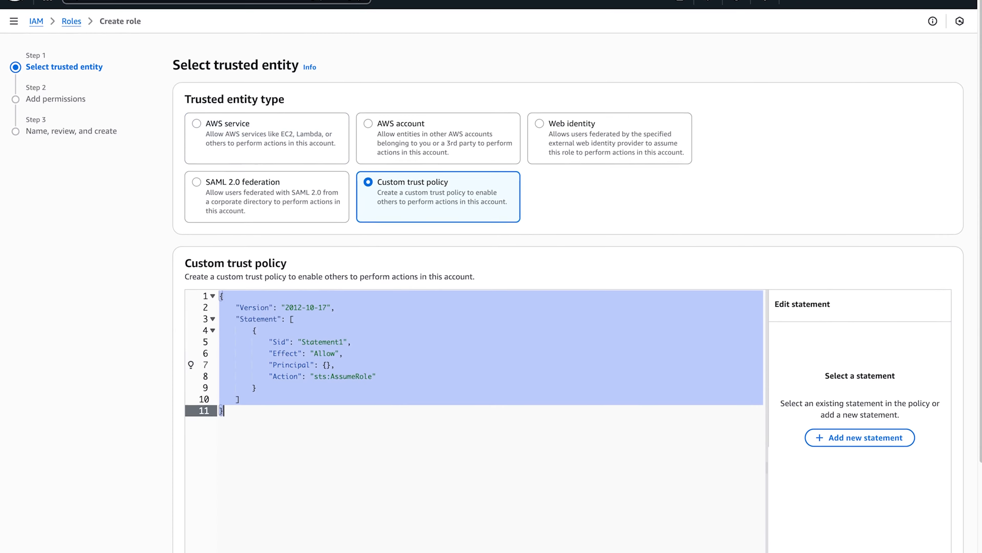
pyautogui.press('super+v')
pyautogui.scroll(-6, 491, 348)
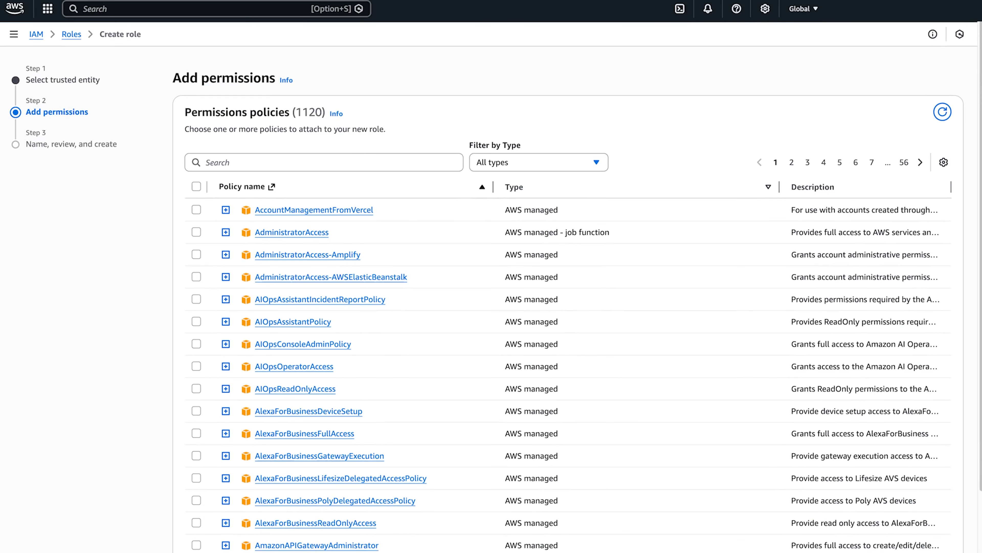
# - Attach the te-flow-logs policy to the role, name the role te-flow-logs and create it
pyautogui.write('flow')
pyautogui.click(196, 366)
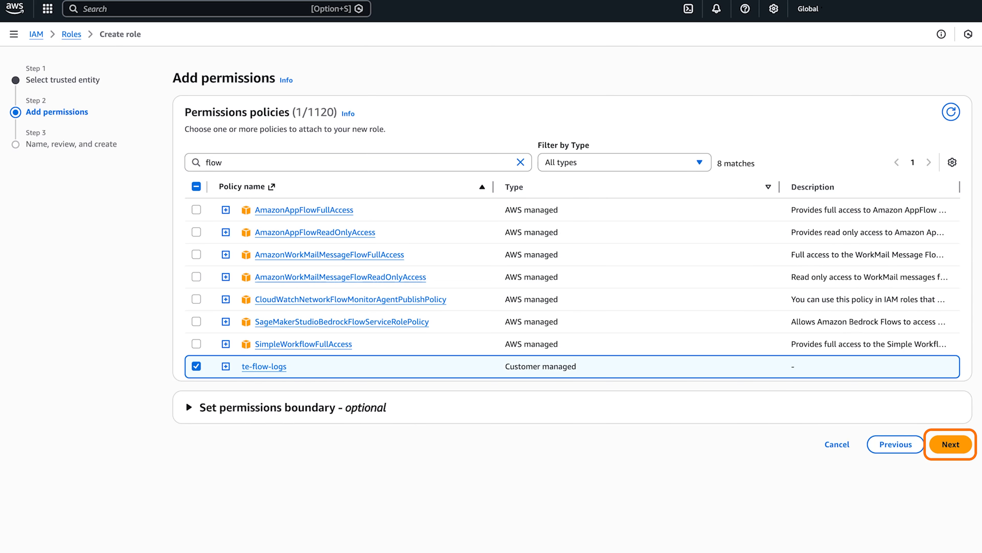
pyautogui.click(950, 444)
pyautogui.click(438, 161)
pyautogui.write('te-flow-logs')
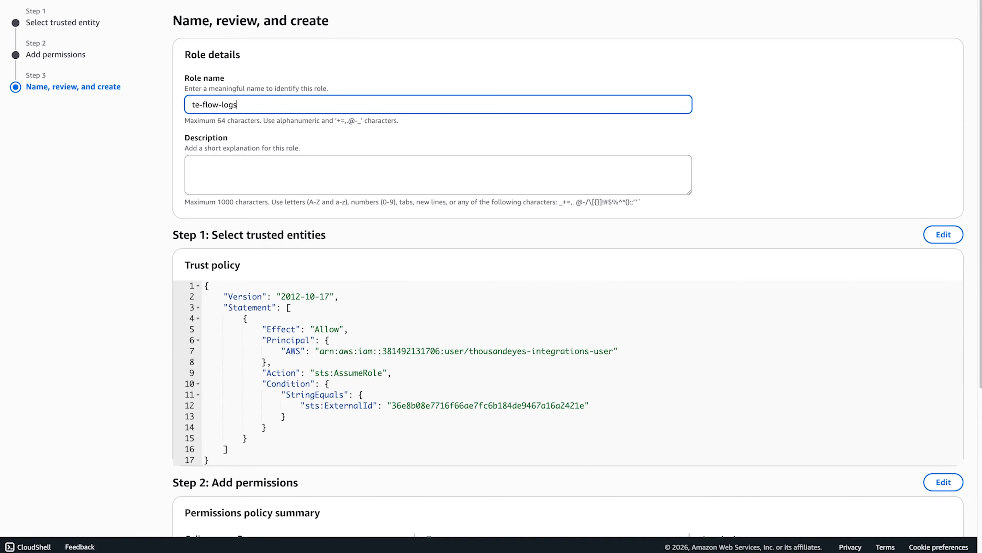
pyautogui.scroll(-5, 568, 271)
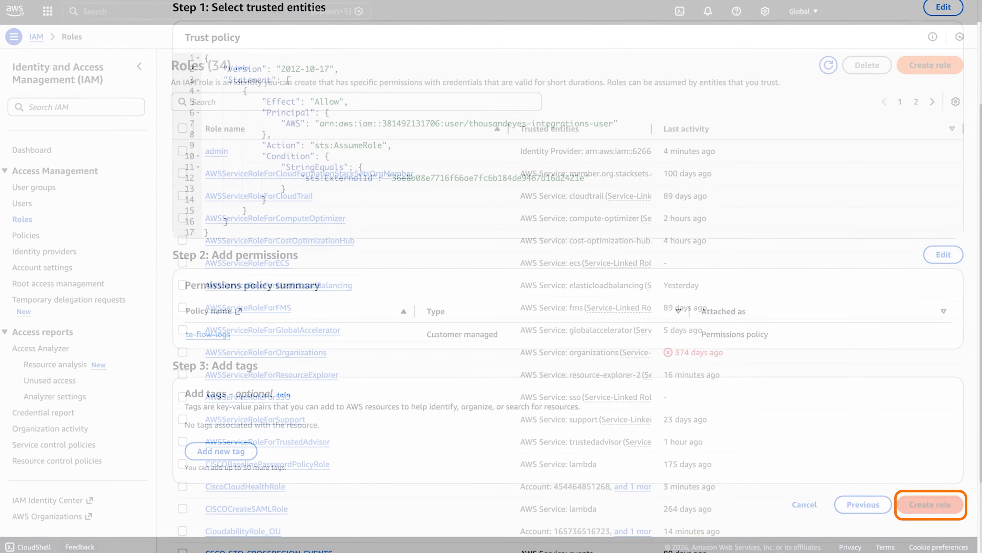
# - Create a Standard SNS topic named te-flow-logs in Simple Notification Service
pyautogui.write('sns')
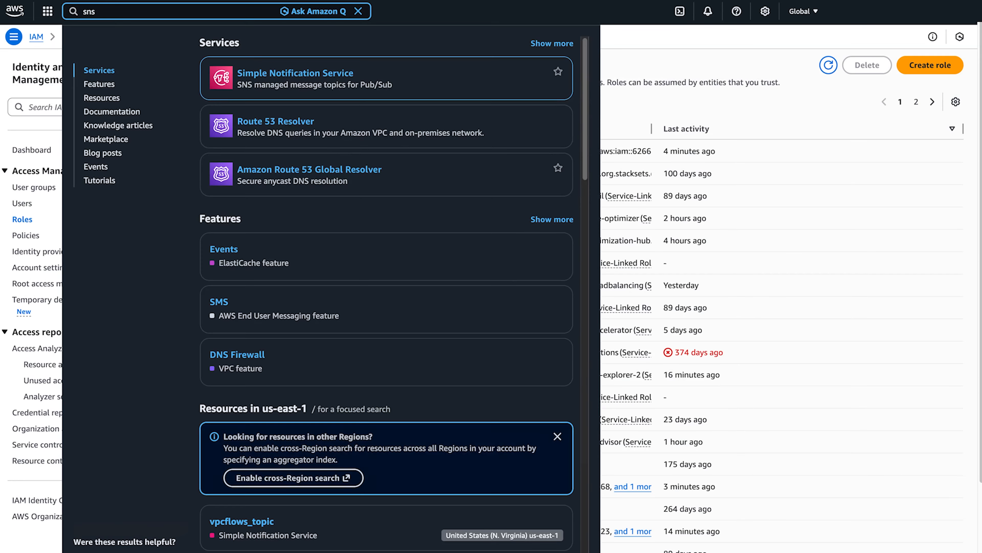
pyautogui.press('Return')
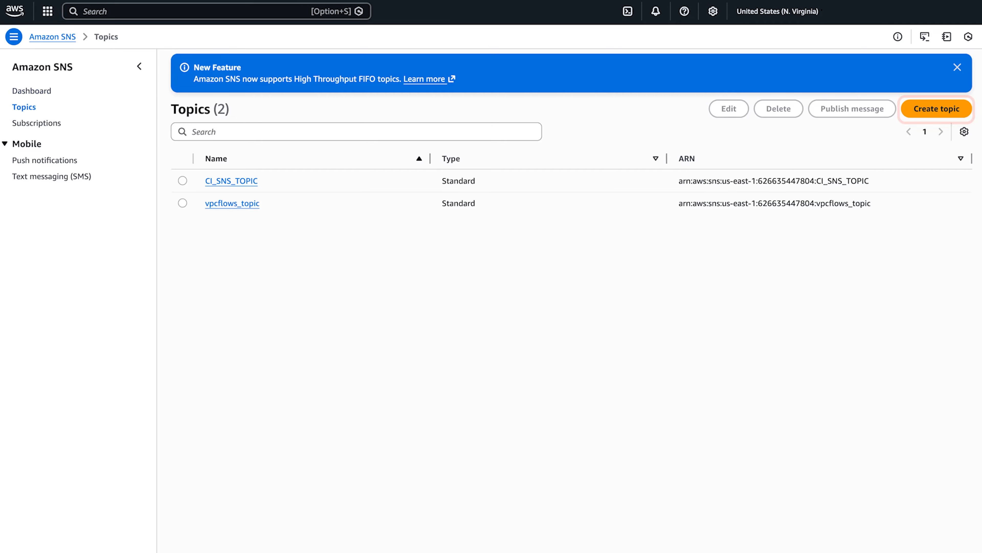
pyautogui.click(937, 108)
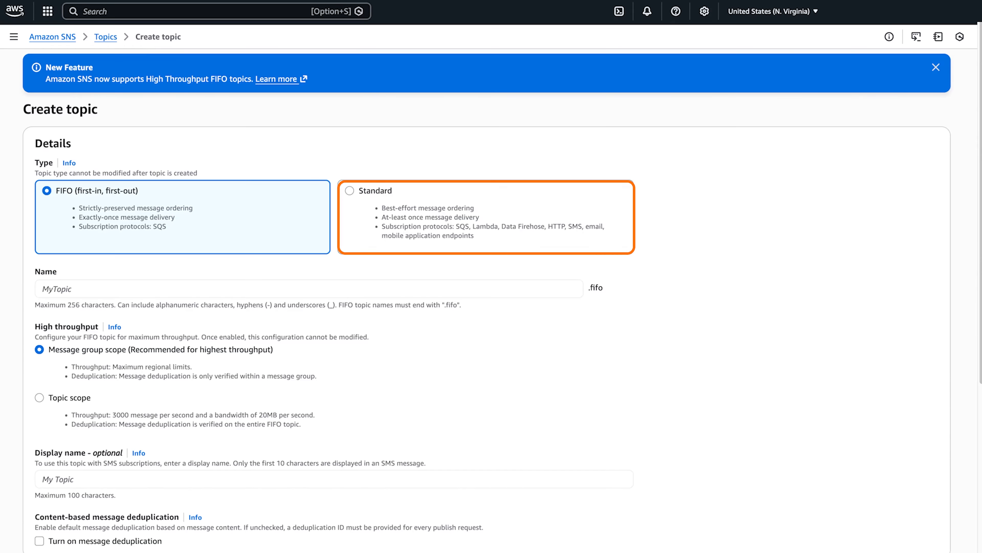
pyautogui.click(350, 190)
pyautogui.click(334, 289)
pyautogui.write('ta-flow-logs')
pyautogui.scroll(-7, 487, 290)
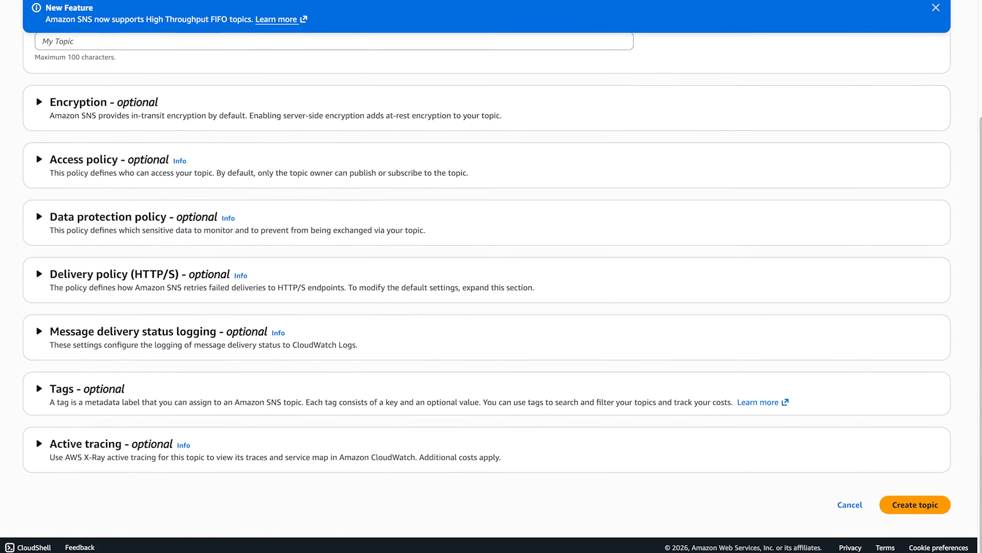
pyautogui.click(914, 504)
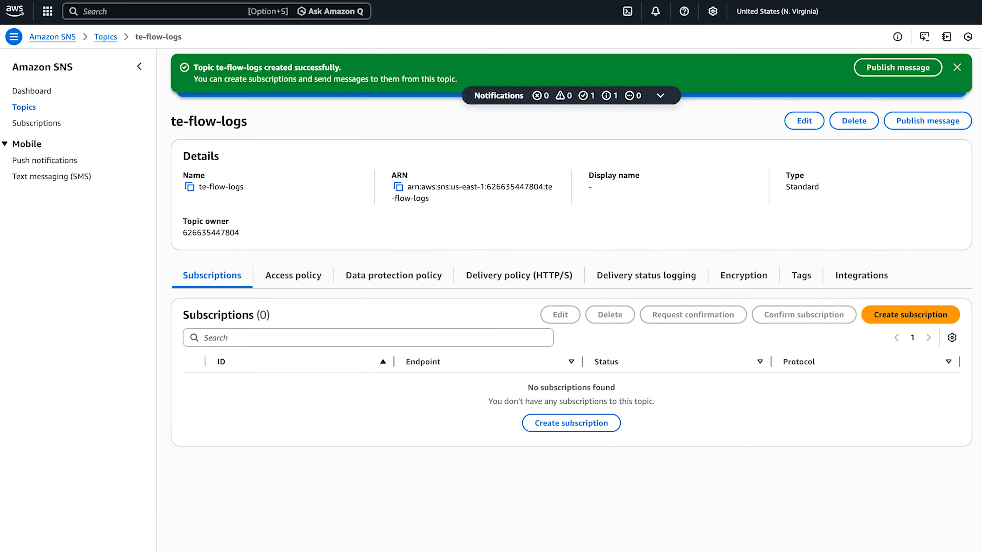
# - Append the ThousandEyes statements to the te-flow-logs topic's access policy, including SNS:Publish for s3.amazonaws.com from arn:aws:s3:::te-flow-log, and save it
pyautogui.click(804, 121)
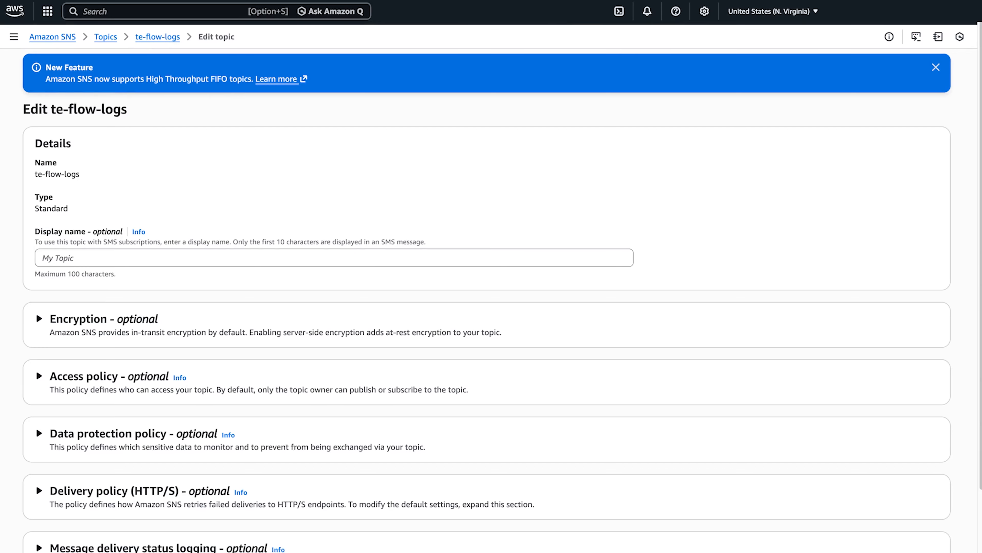
pyautogui.scroll(-1, 491, 321)
pyautogui.click(39, 328)
pyautogui.scroll(-5, 39, 328)
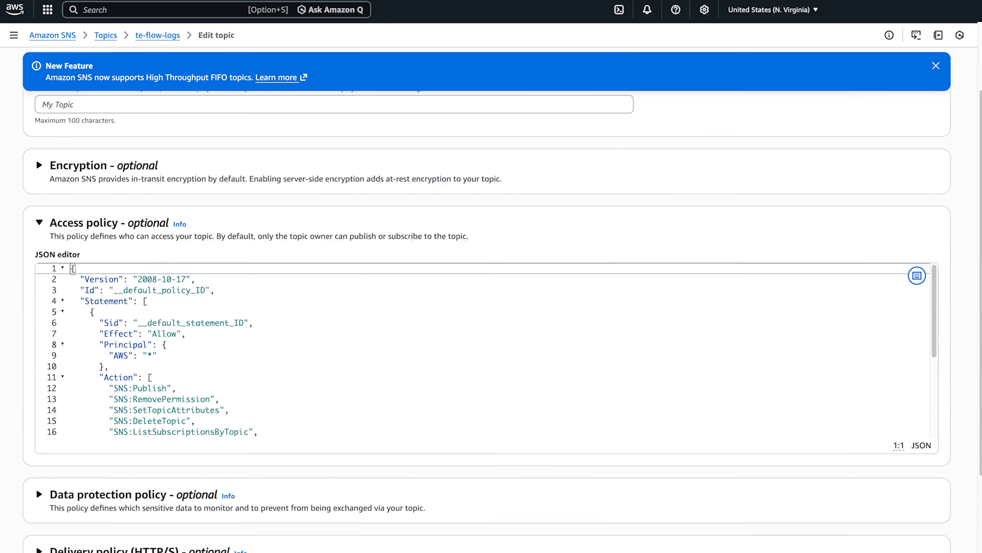
pyautogui.scroll(-2, 484, 240)
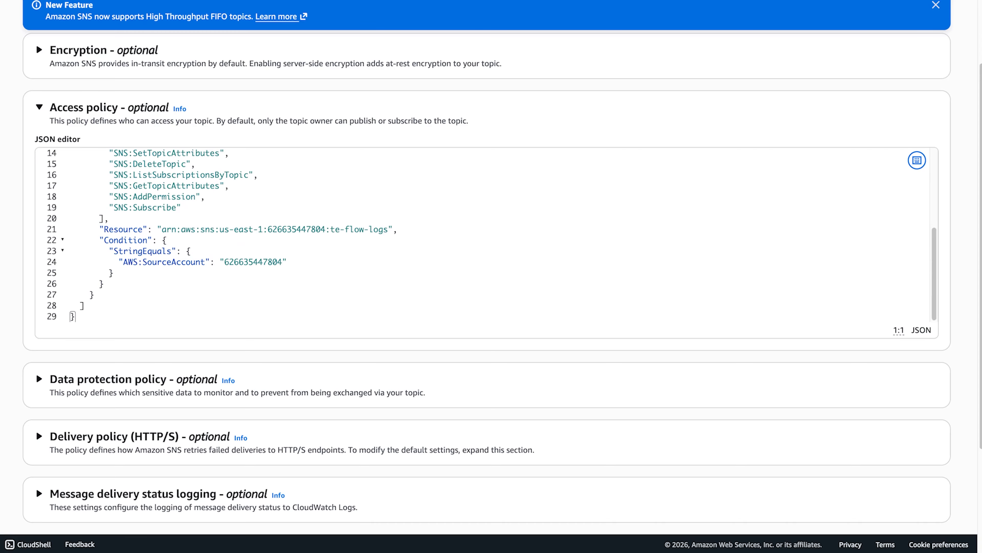
pyautogui.click(96, 295)
pyautogui.write(',')
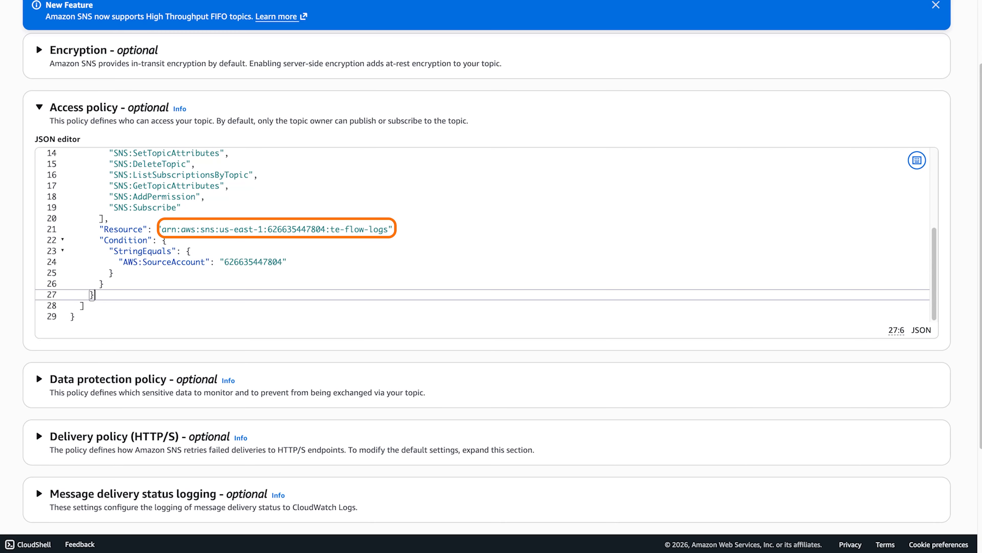
pyautogui.press('Return')
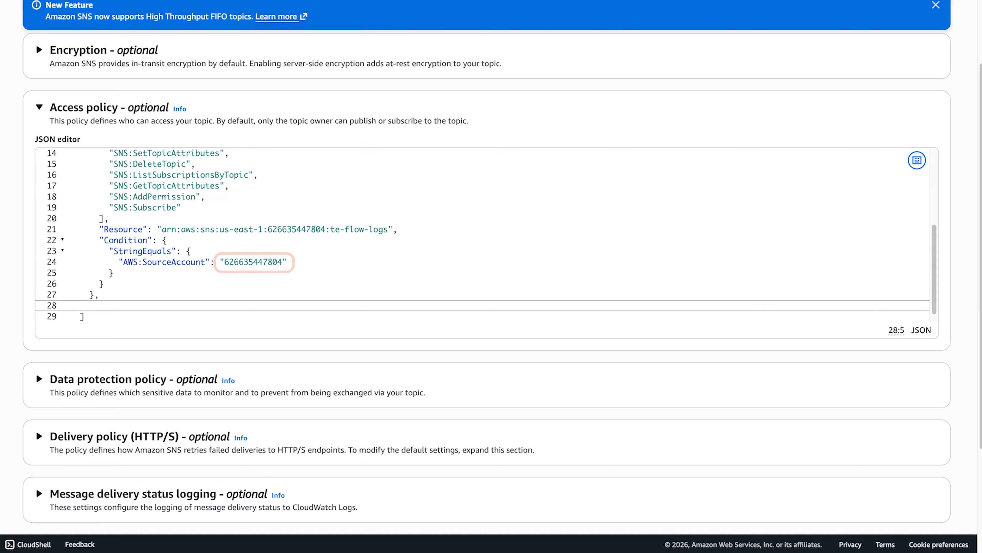
pyautogui.hotkey('ctrl', 'v')
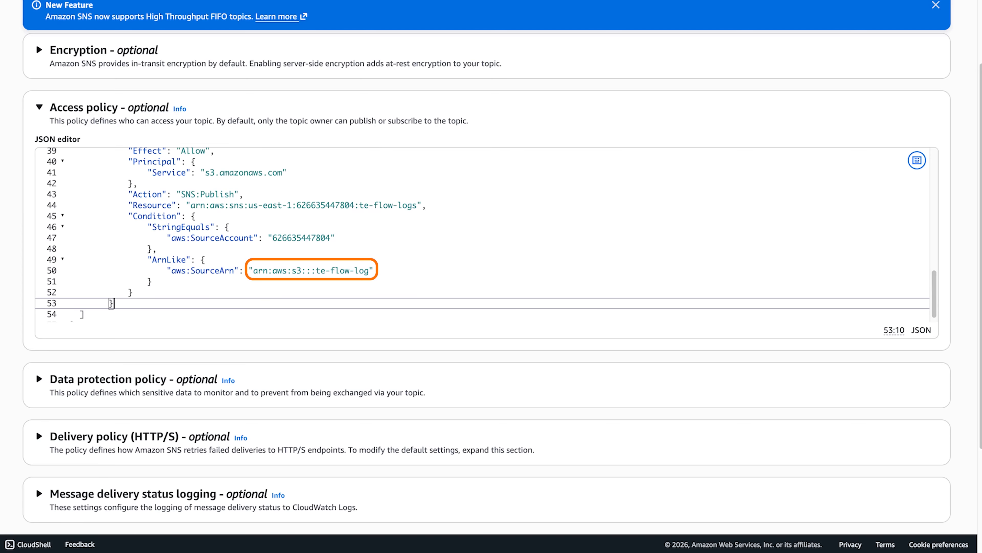
pyautogui.scroll(-5, 483, 232)
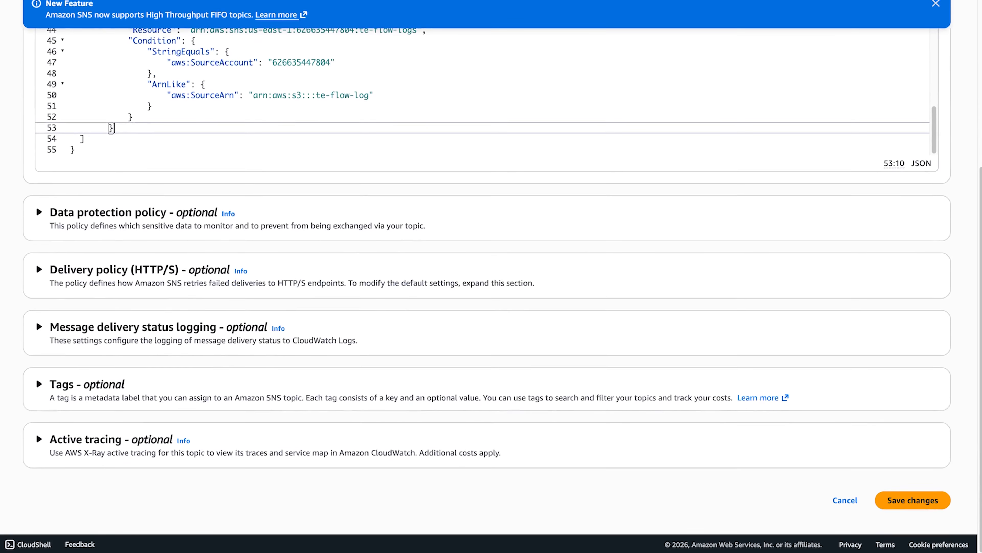
pyautogui.scroll(5, 36, 264)
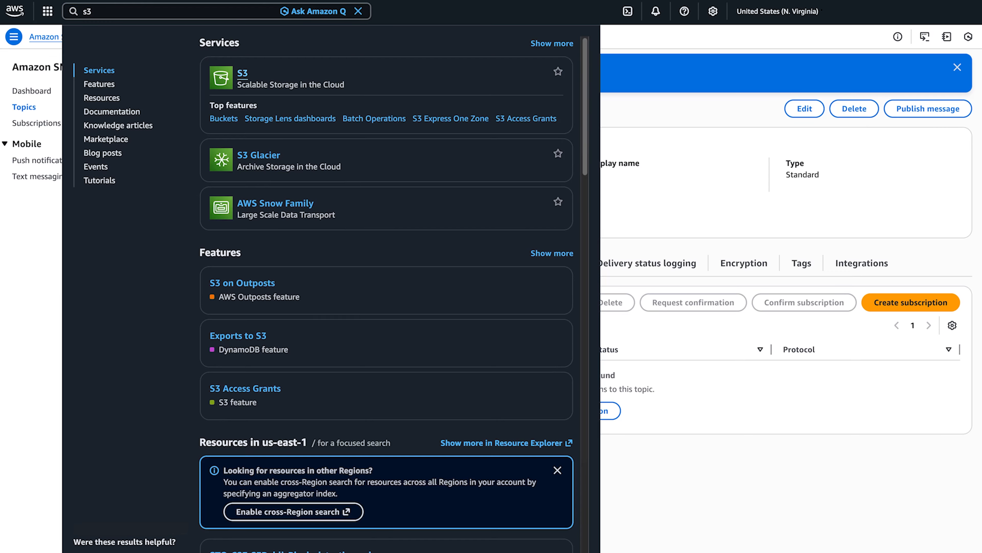
# - Open the properties of the te-flow-log S3 bucket and start a new event notification
pyautogui.press('Return')
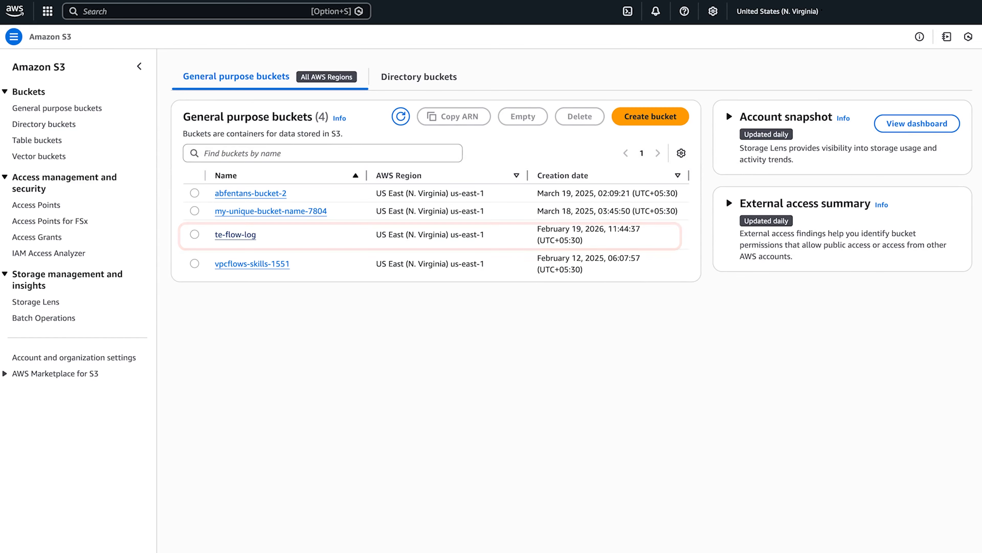
pyautogui.click(236, 235)
pyautogui.click(327, 104)
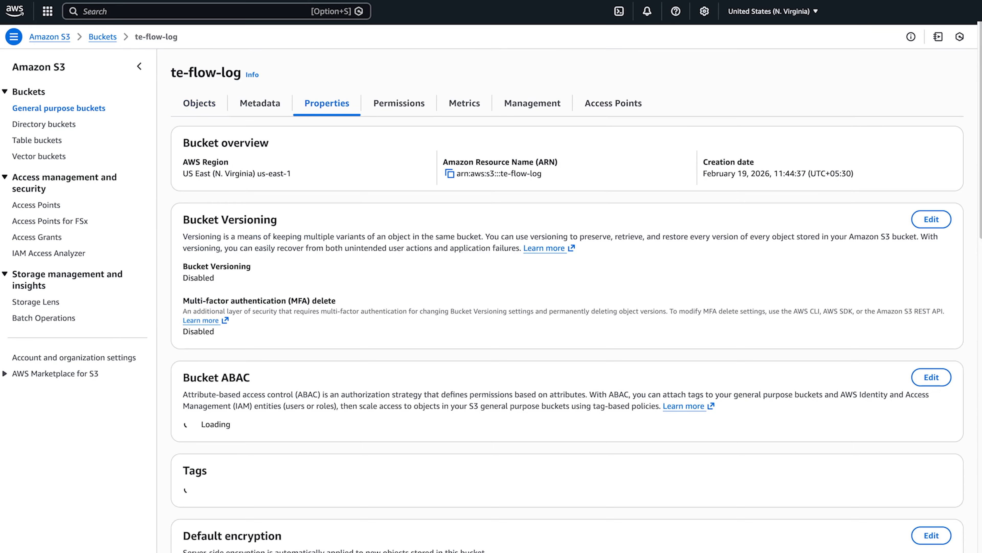
pyautogui.scroll(-15, 567, 309)
pyautogui.scroll(-5, 567, 271)
pyautogui.click(567, 393)
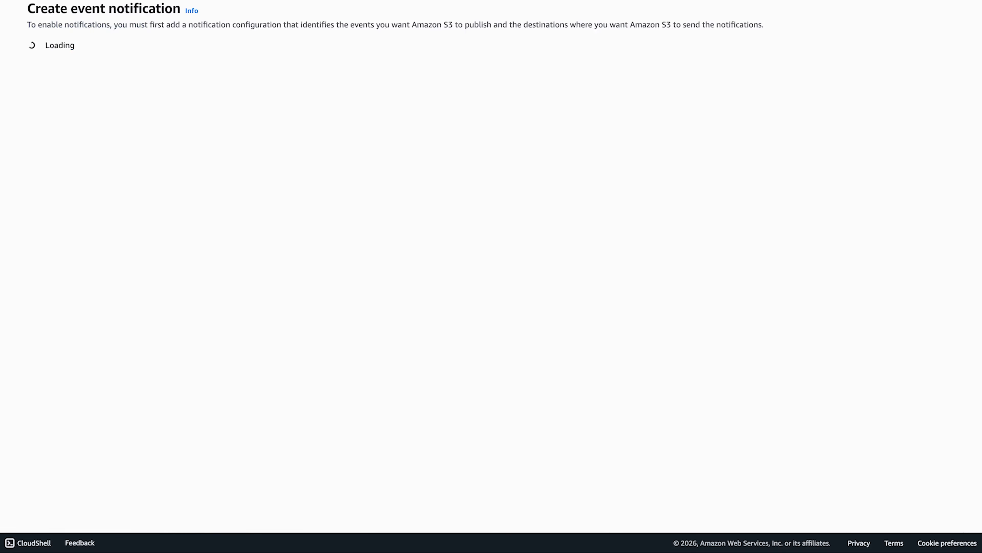
# - Name the event notification te-flow-logs and include all object create events
pyautogui.click(335, 100)
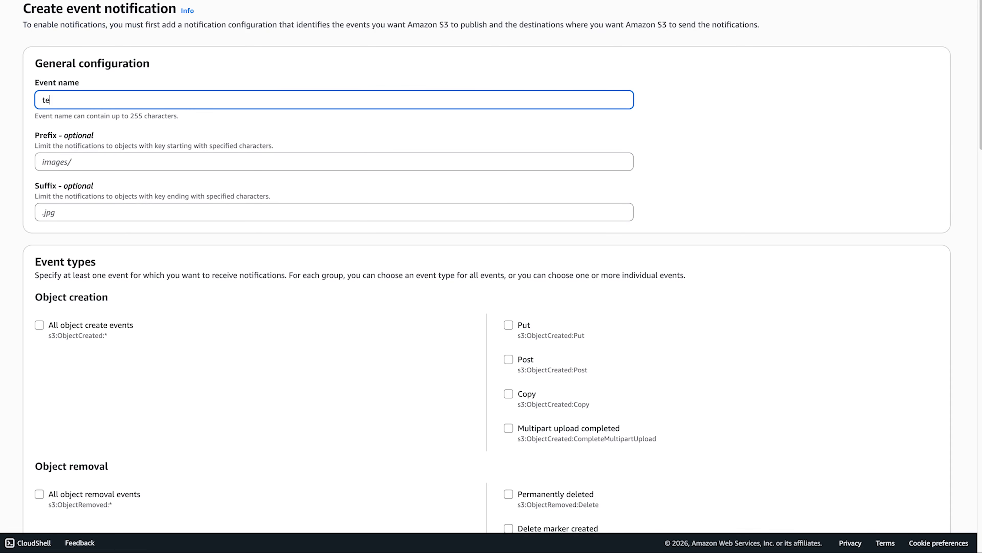
pyautogui.write('te-flow-logs')
pyautogui.scroll(-2, 492, 271)
pyautogui.click(39, 252)
pyautogui.scroll(-13, 486, 271)
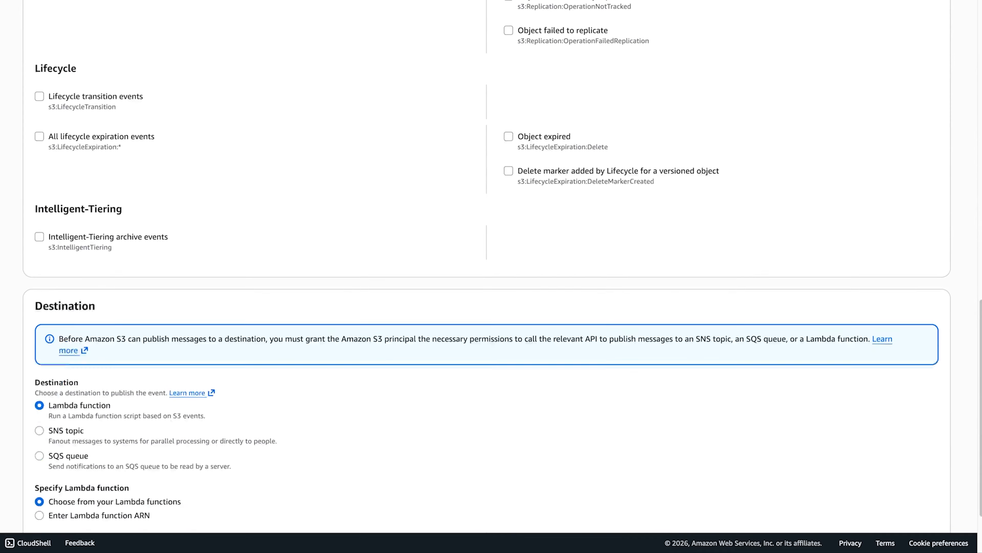
# - Send the event notification to the te-flow-logs SNS topic and save it
pyautogui.click(40, 334)
pyautogui.click(334, 458)
pyautogui.click(65, 419)
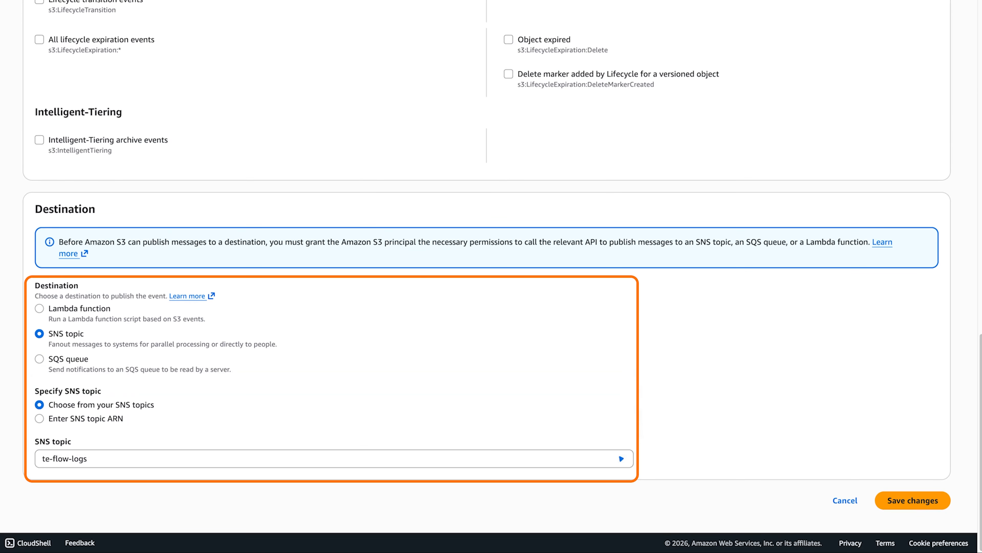
pyautogui.click(913, 500)
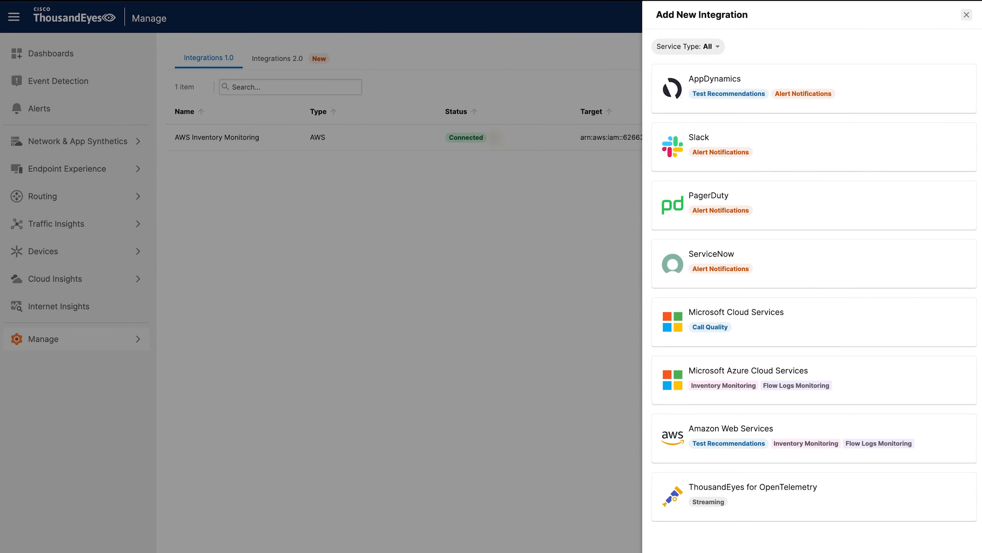
# - Switch to ThousandEyes and add an Amazon Web Services integration named AWS Flow Logs Monitoring for the Flow Logs Monitoring service
pyautogui.click(814, 441)
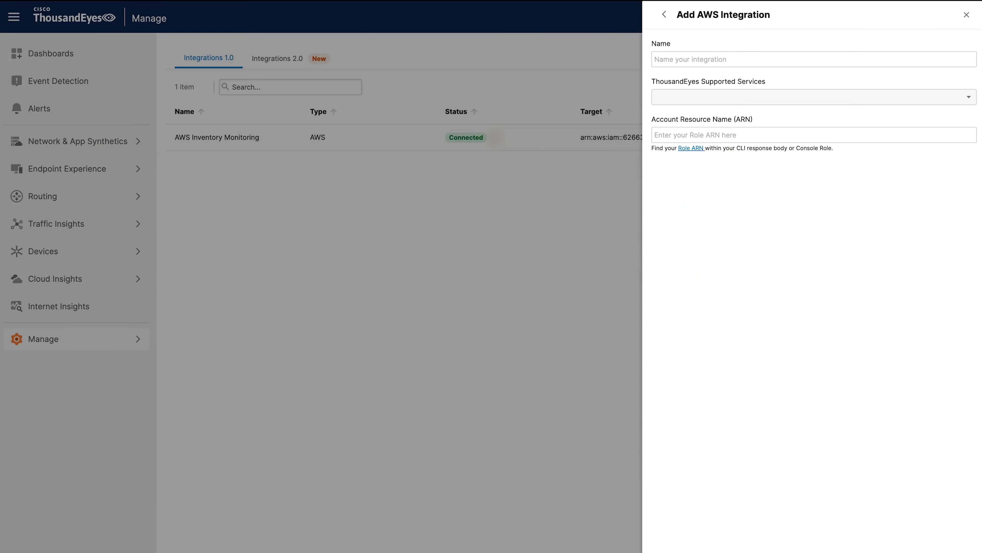
pyautogui.click(814, 60)
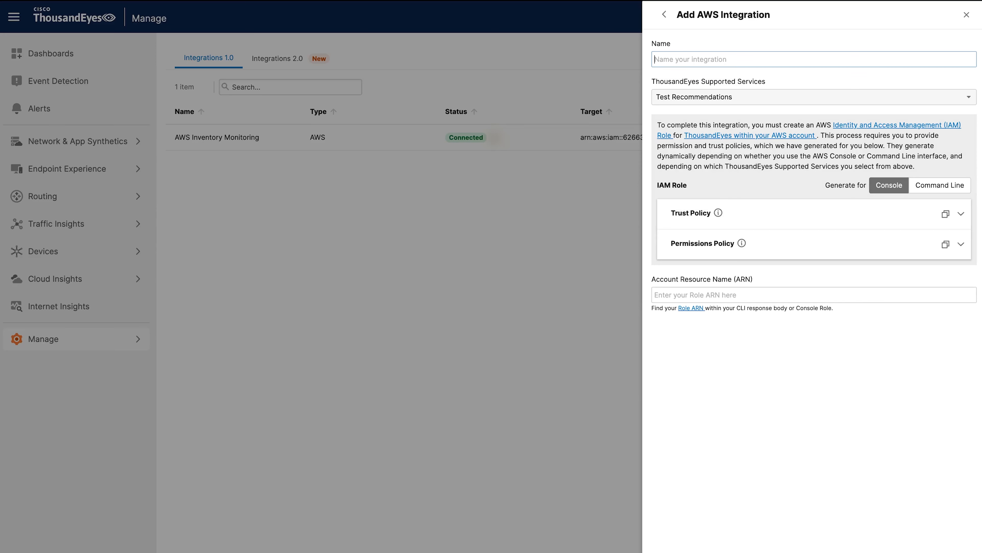
pyautogui.write('AWS Flow Logs Monitoring')
pyautogui.click(814, 97)
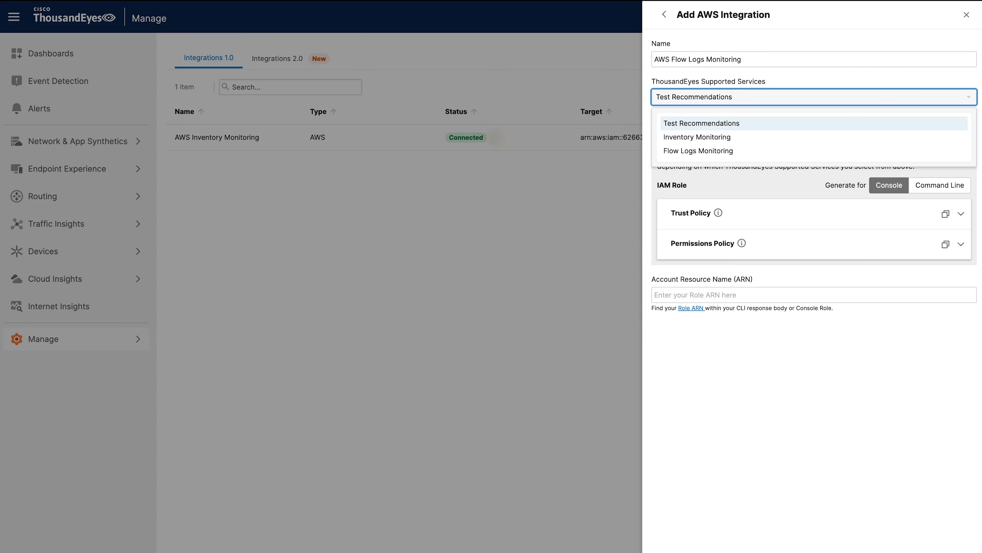
pyautogui.click(699, 151)
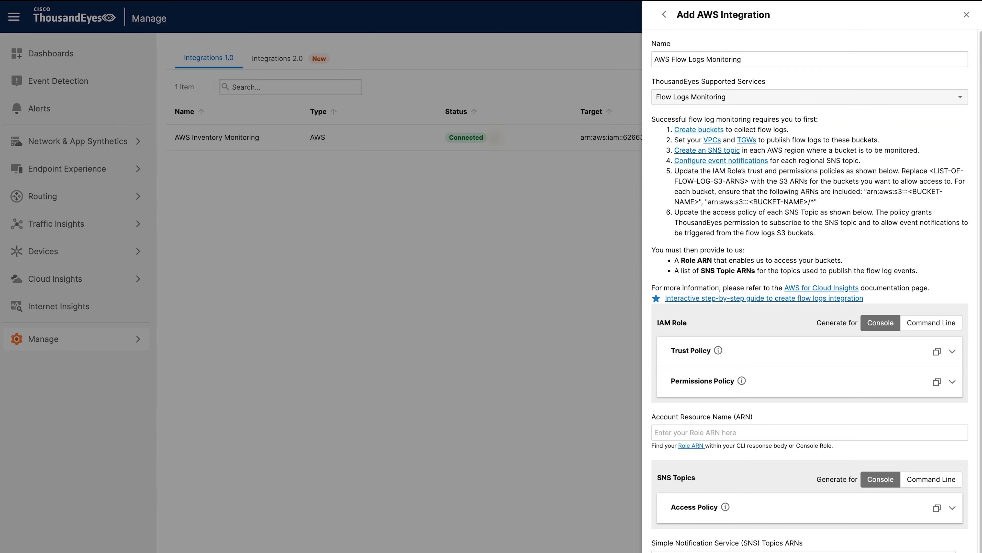
# - Provide the ARNs of the te-flow-logs IAM role and the te-flow-logs SNS topic, test the integration and save it
pyautogui.click(810, 432)
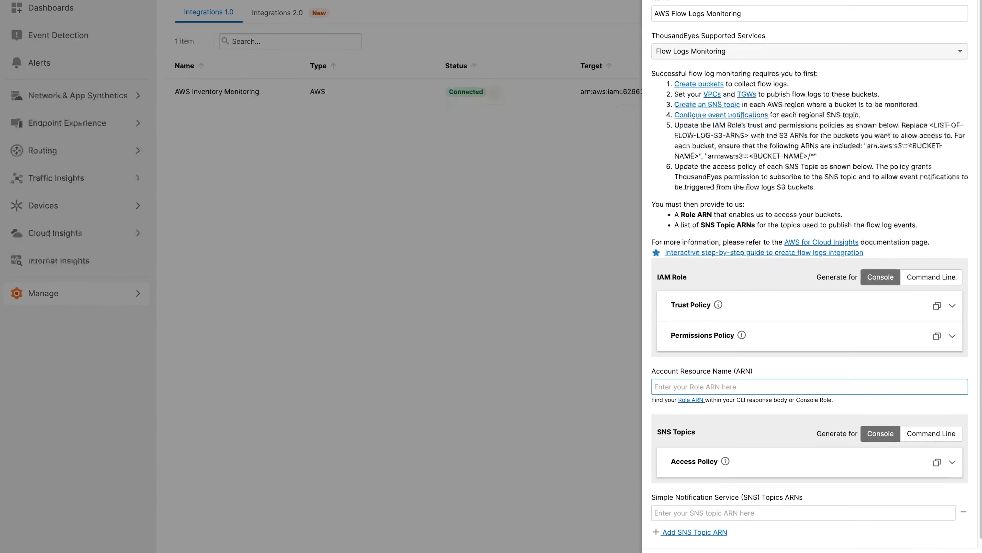
pyautogui.hotkey('ctrl', 'v')
pyautogui.click(804, 489)
pyautogui.hotkey('ctrl', 'v')
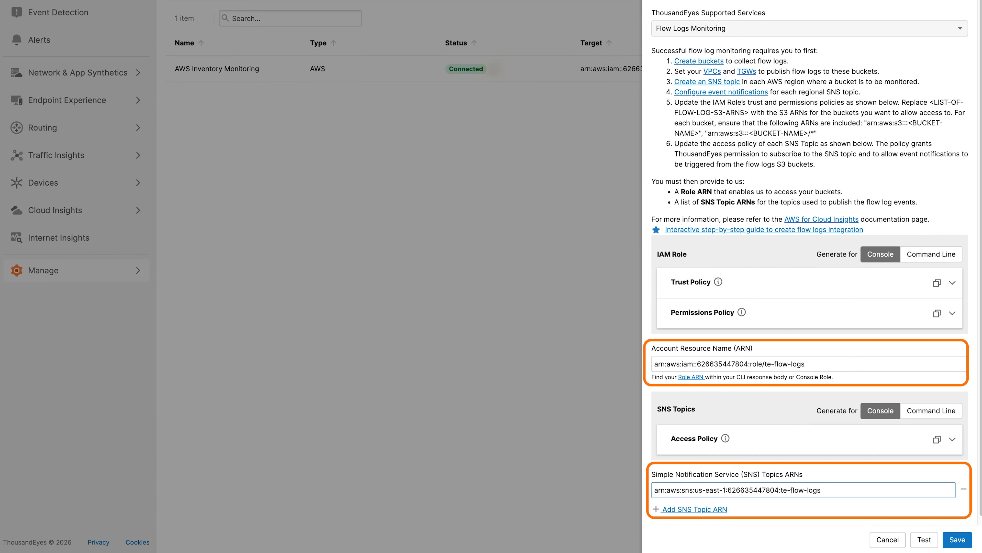
pyautogui.click(924, 540)
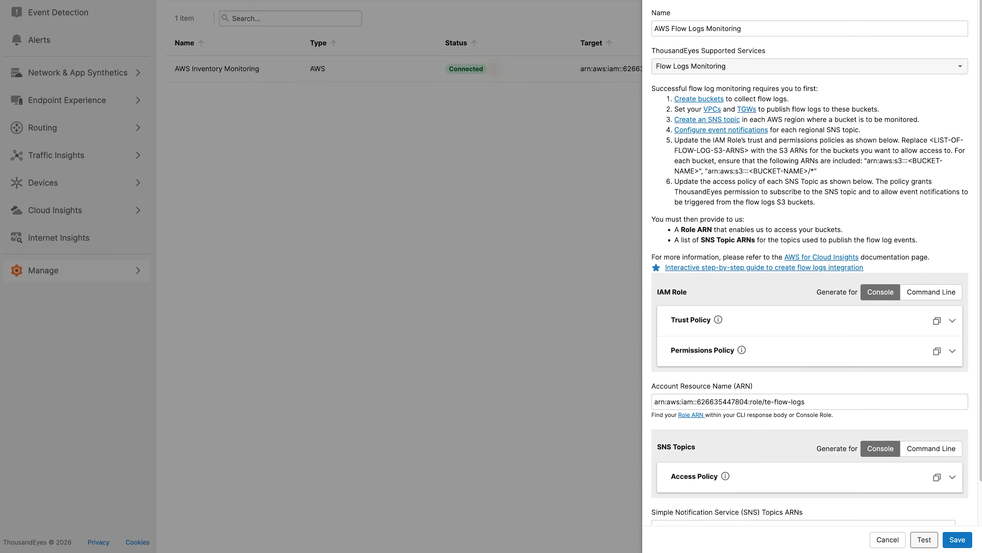
pyautogui.click(957, 539)
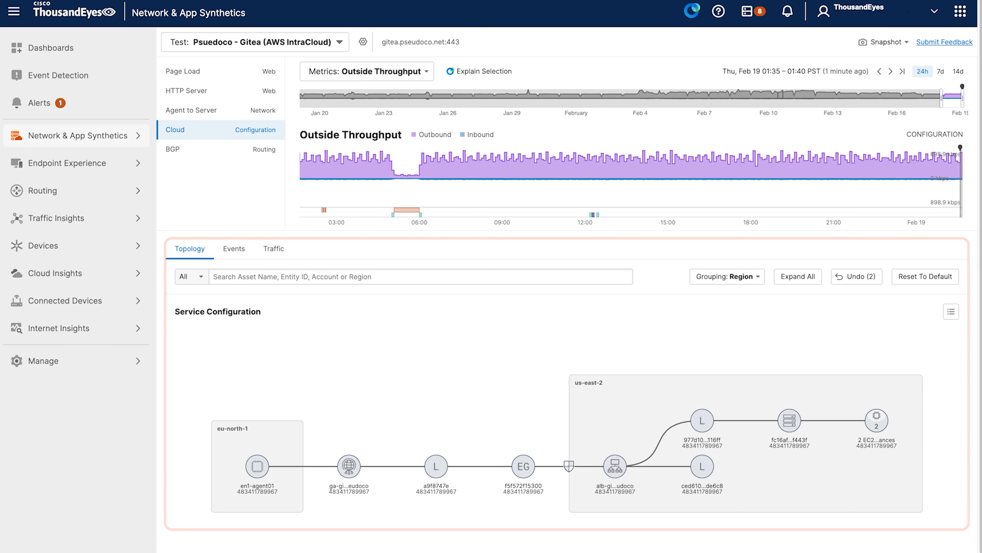
# - Expand the whole service topology and inspect the load balancer, the AWS listener rule and a gitea instance in us-east-2
pyautogui.click(798, 277)
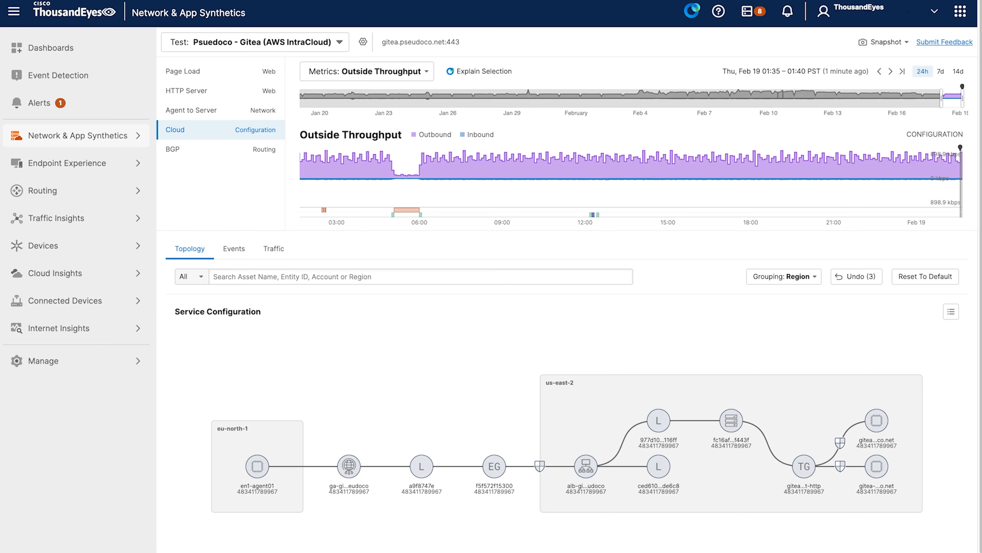
pyautogui.moveTo(540, 466)
pyautogui.moveTo(586, 466)
pyautogui.moveTo(731, 420)
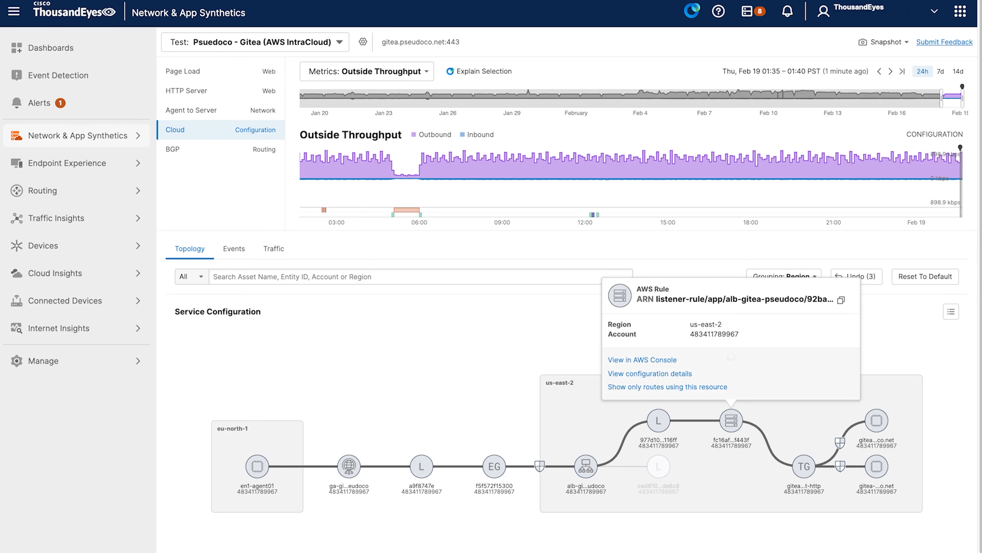
pyautogui.moveTo(876, 419)
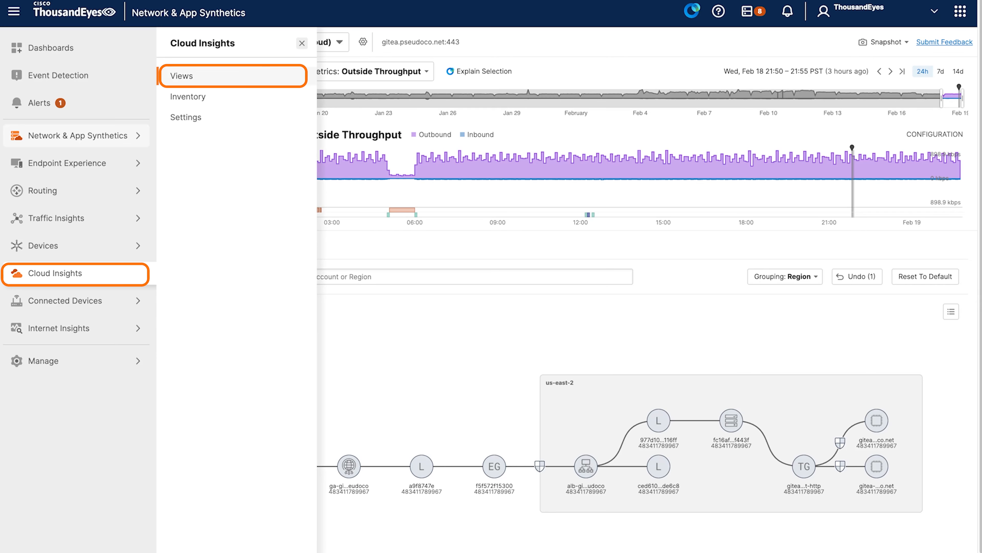
# - Open the Cloud Insights views to examine the flow logs
pyautogui.click(182, 76)
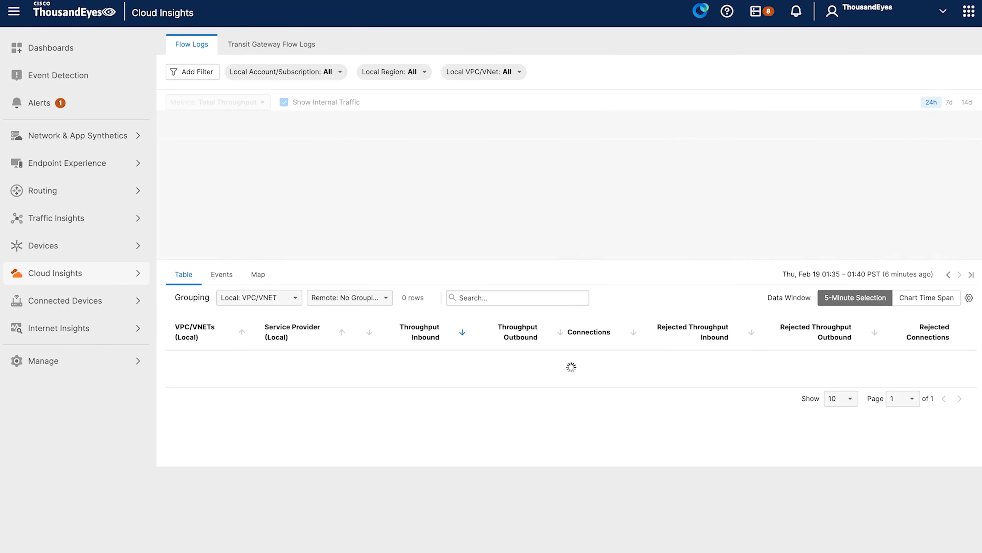